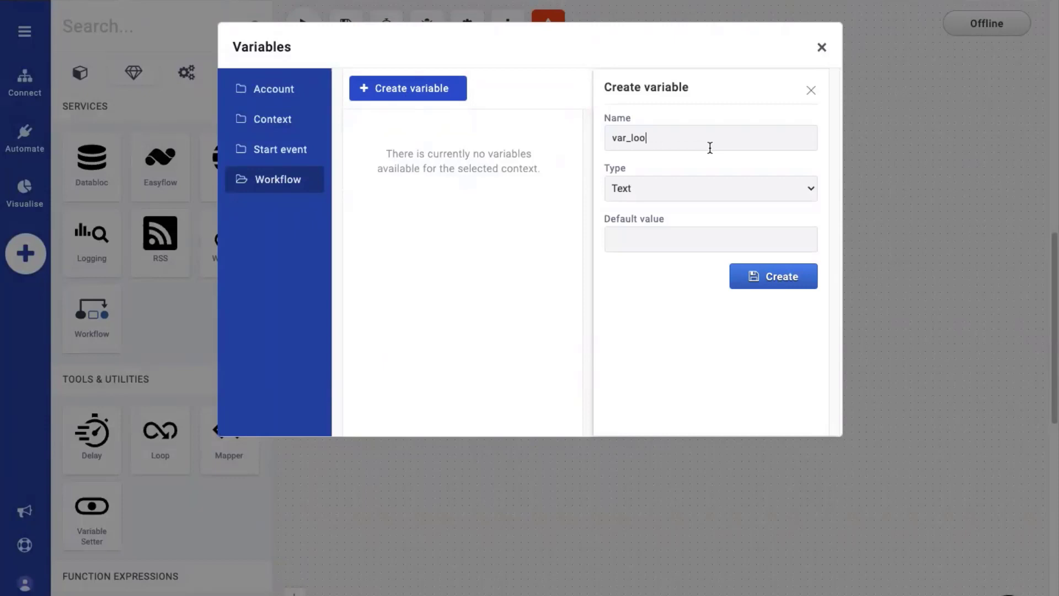
Step: Create the text workflow variables var_loop and var_simple_array without default values
left_click(770, 276)
left_click(438, 93)
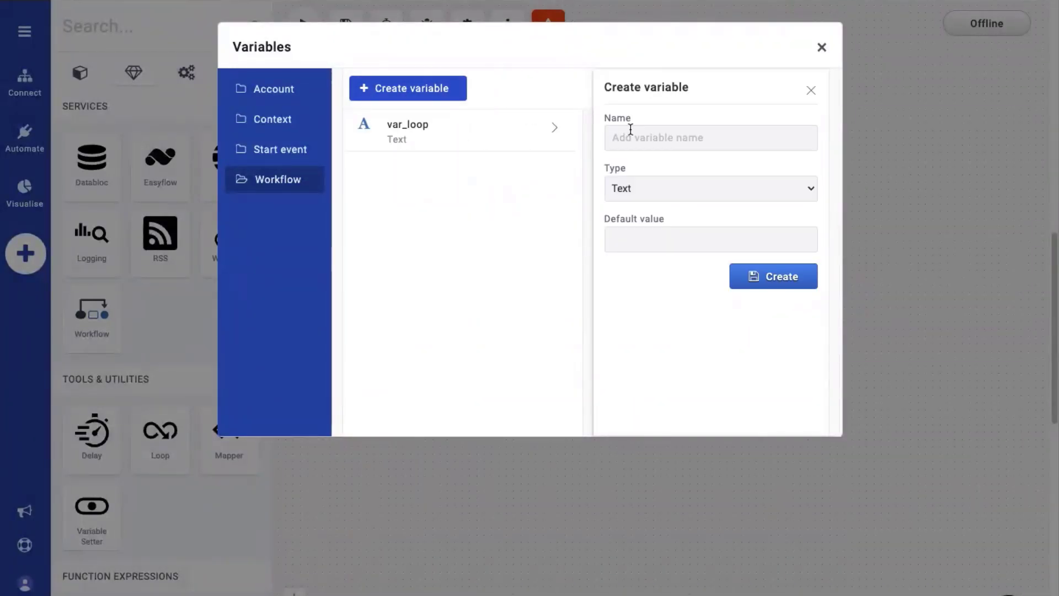
type("v")
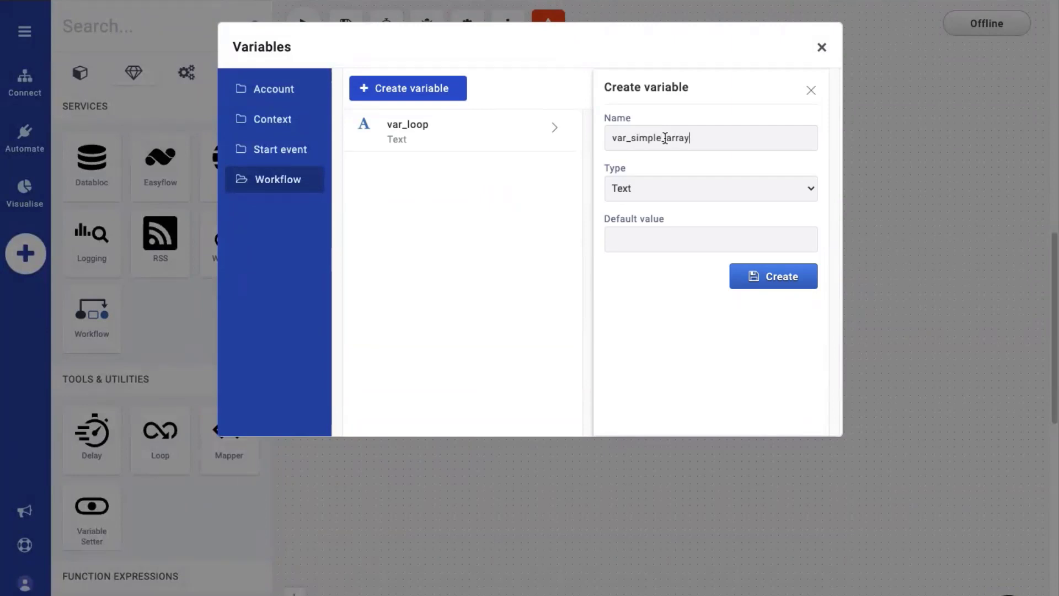
type("ar_simple_array")
left_click(766, 275)
Step: Create a text workflow variable named var_complex_array and close the variables dialog
left_click(432, 92)
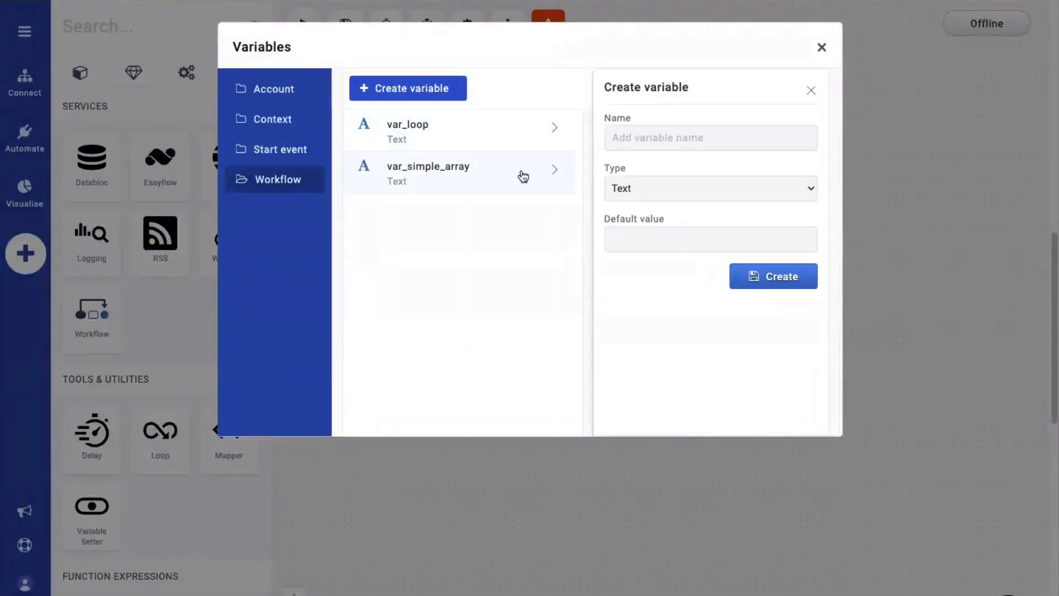
left_click(683, 137)
type("var_complex_array")
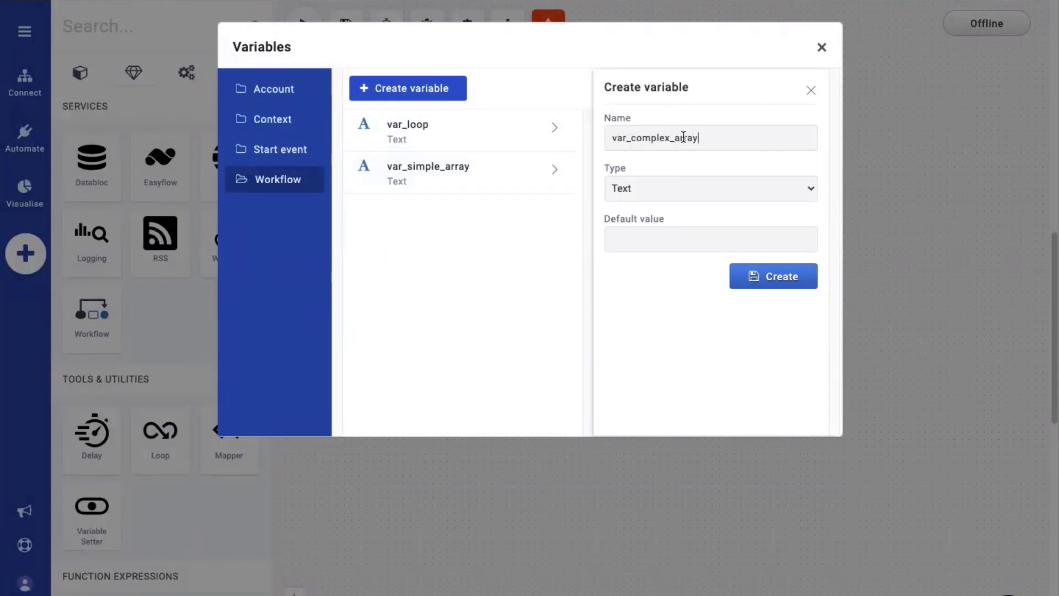
left_click(781, 277)
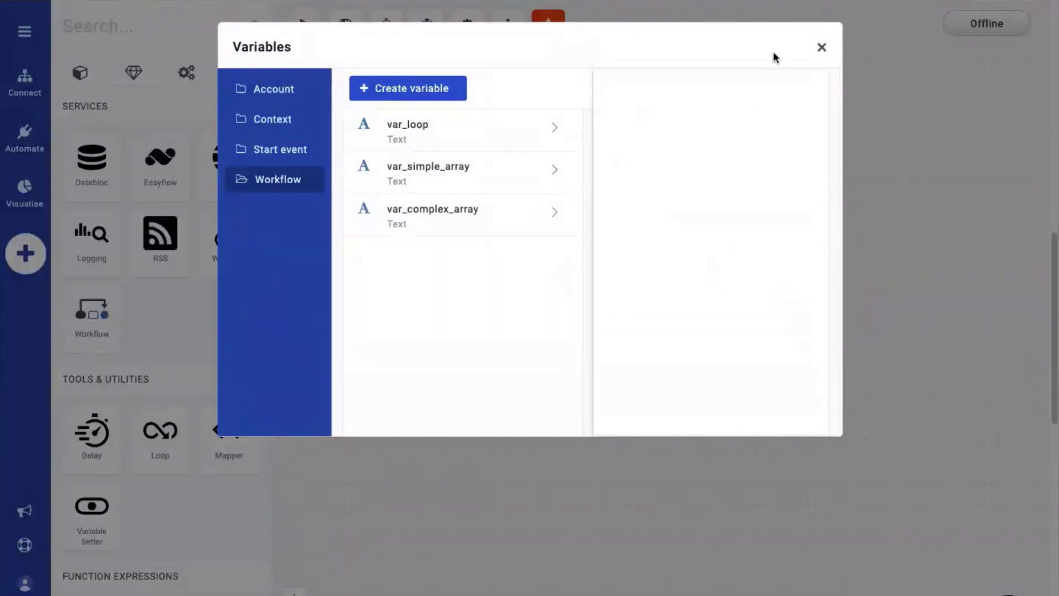
left_click(823, 48)
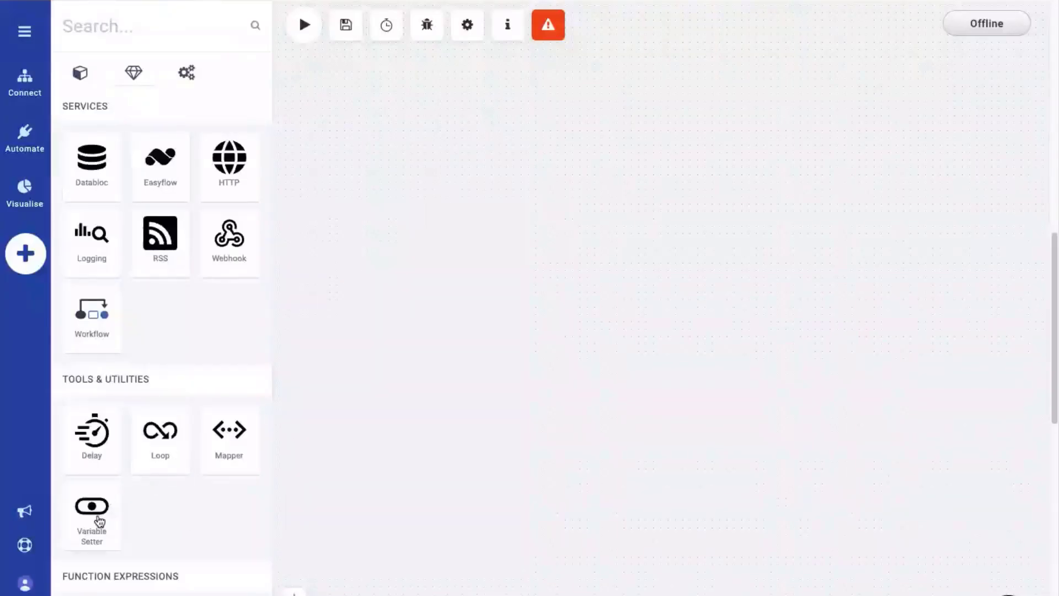
Step: Add a Variable Setter operation to the empty canvas and name it Variable INIT
left_click_drag(94, 520, 560, 199)
left_click(585, 165)
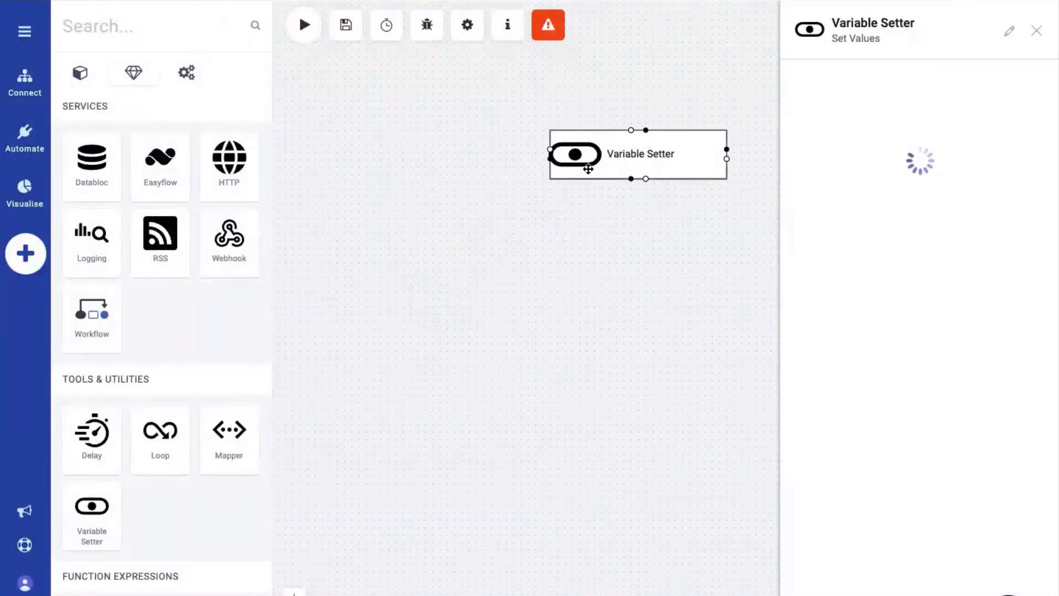
double_click(897, 22)
type("INIT")
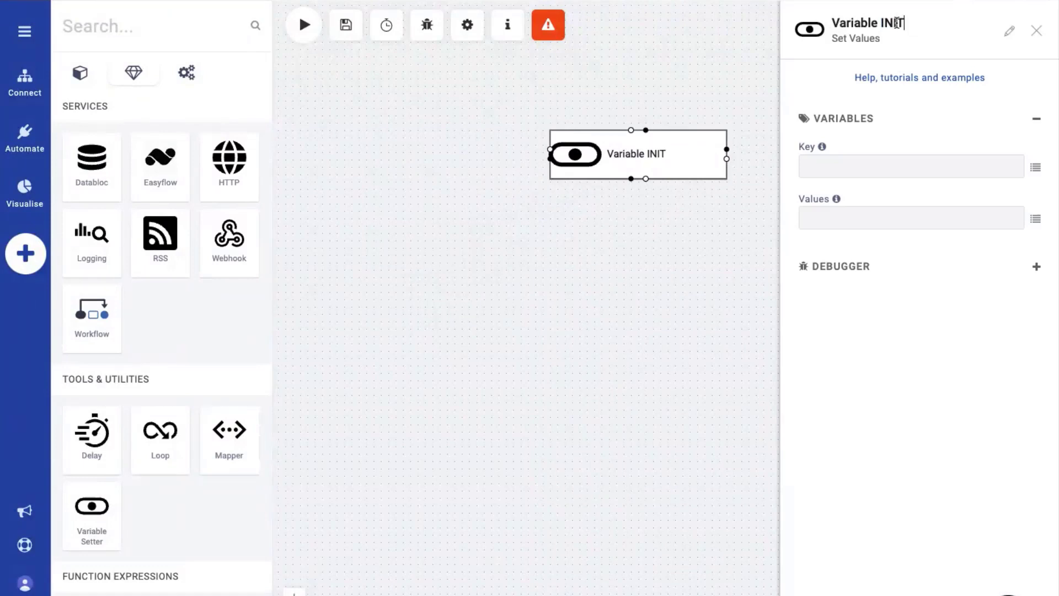
Step: Set the keys of Variable INIT to the workflow variables var_loop, var_simple_array and var_complex_array
left_click(1032, 170)
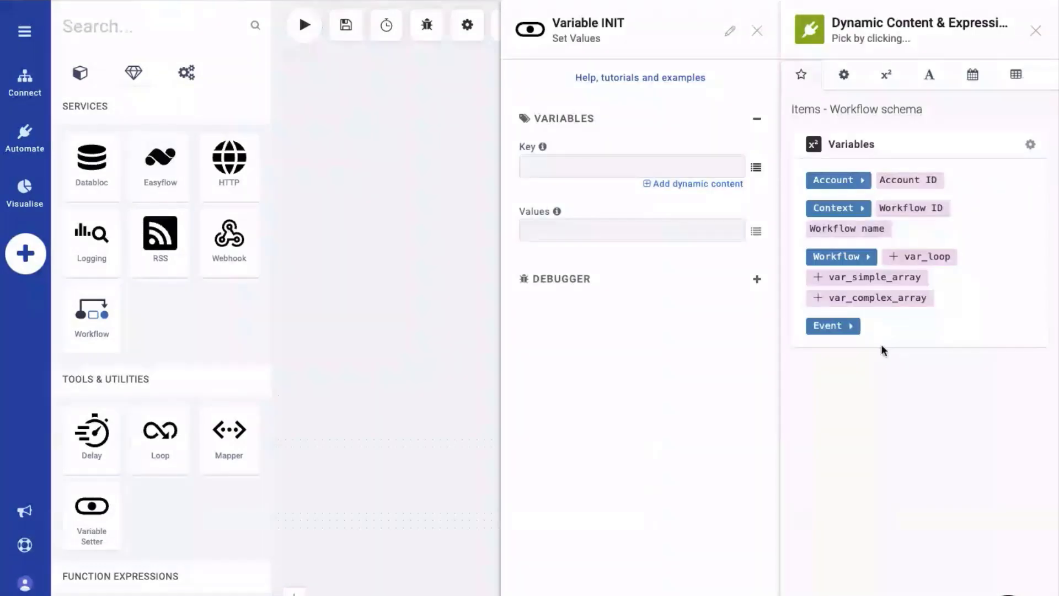
left_click(896, 259)
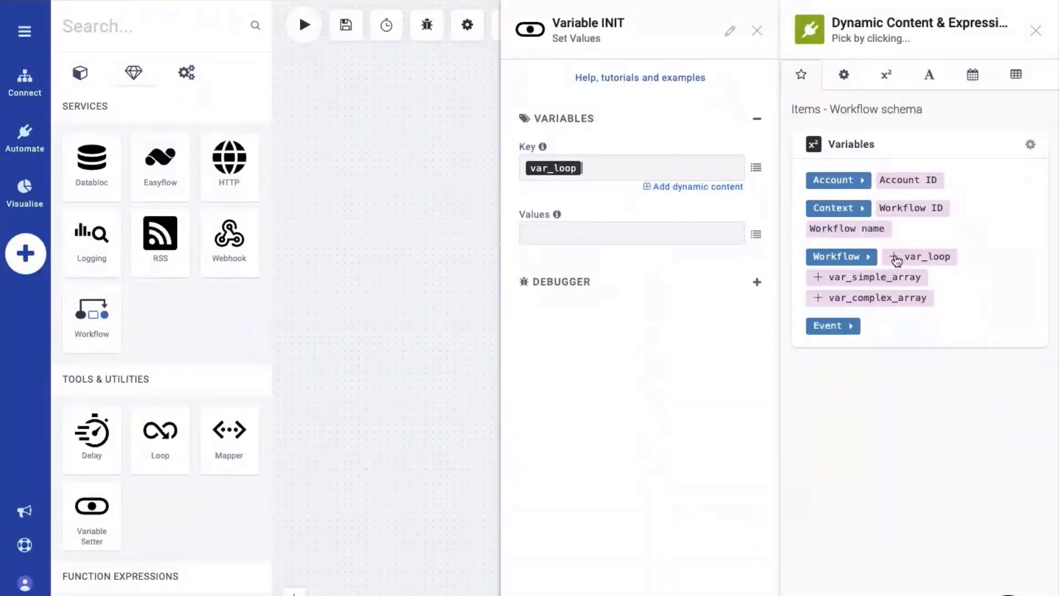
left_click(819, 281)
left_click(820, 299)
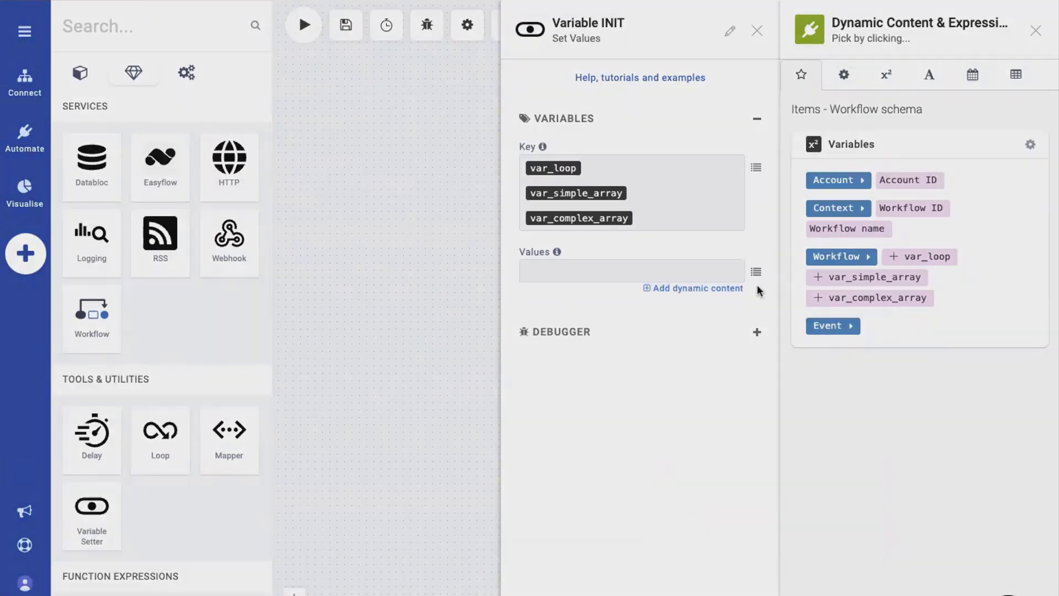
Step: Enter the Variable INIT values 0, [] and [] on separate lines and close its settings
left_click(611, 266)
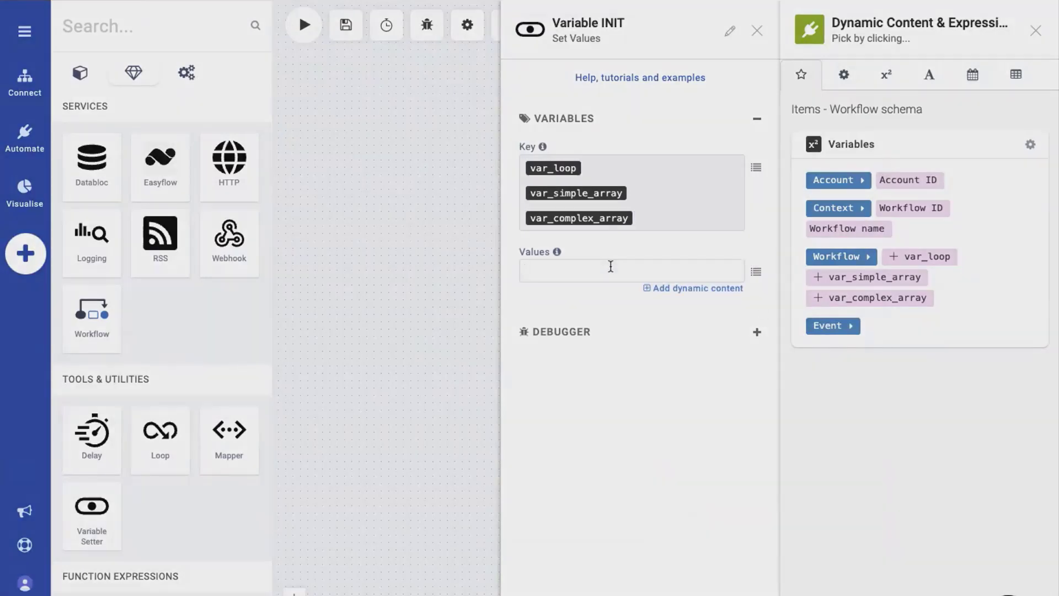
type("0")
key("Return")
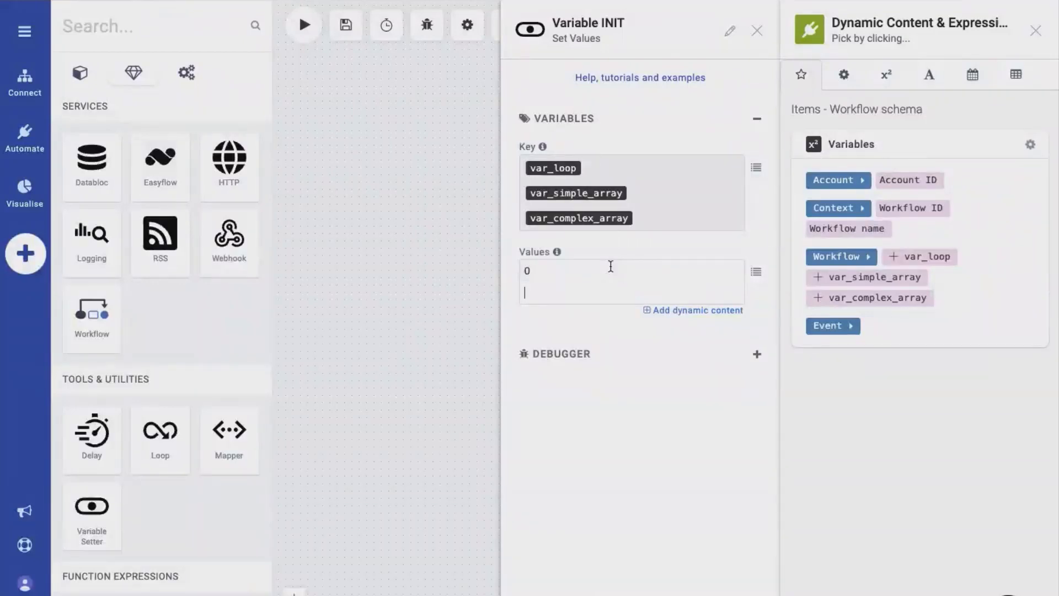
type("[]")
key("Return")
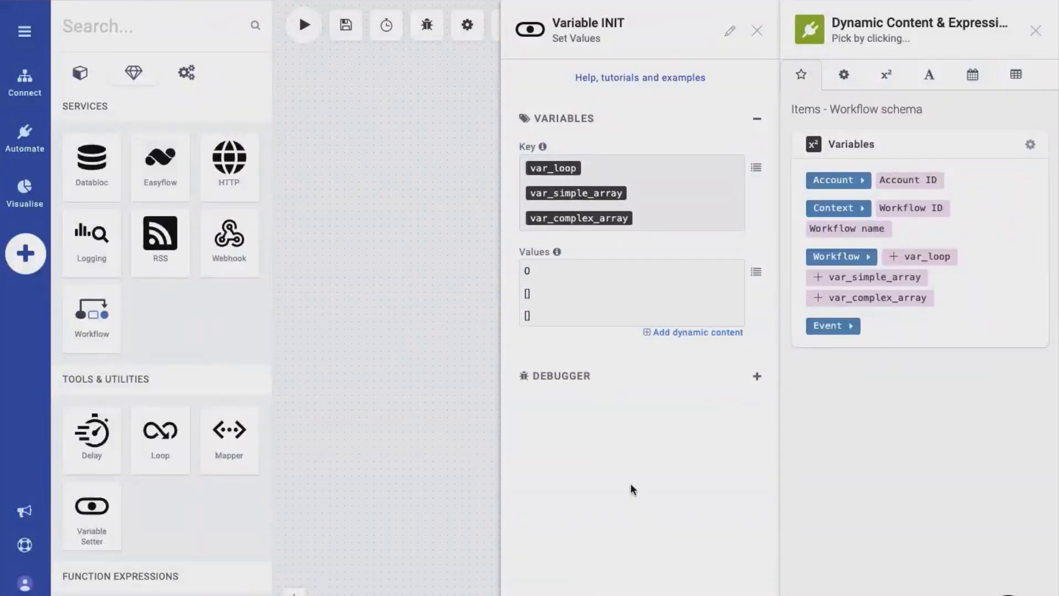
left_click(448, 334)
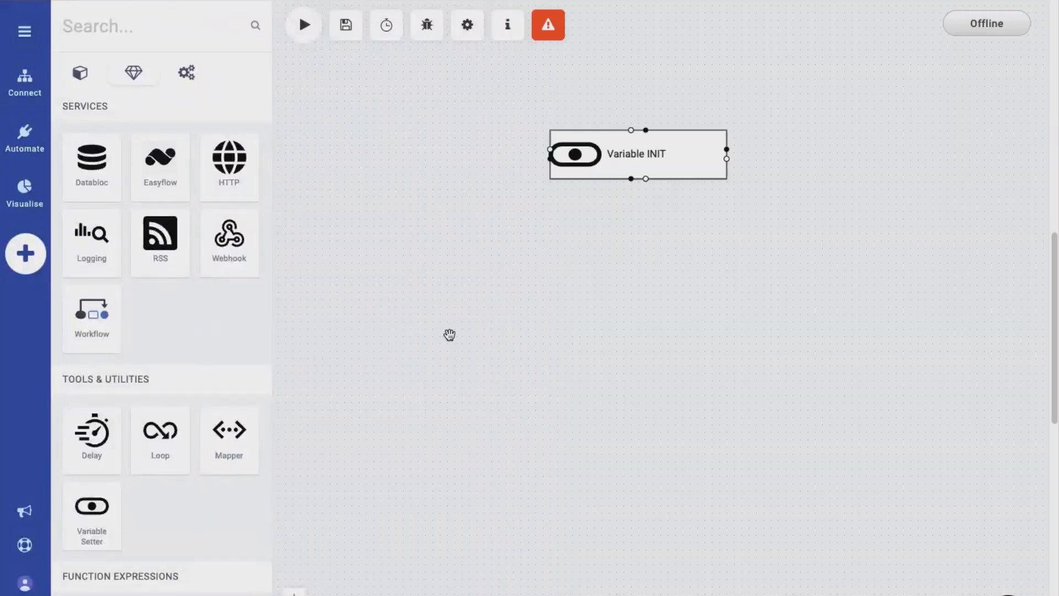
Step: Set the Variable INIT operation as the workflow's starting point and confirm
right_click(634, 155)
left_click(624, 184)
left_click(577, 199)
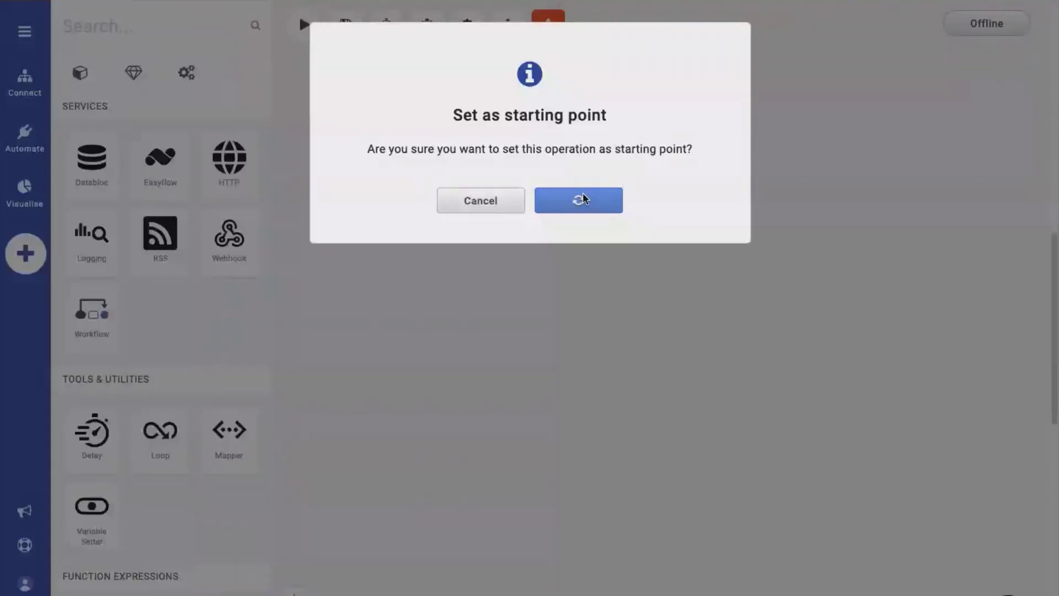
left_click_drag(672, 274, 656, 276)
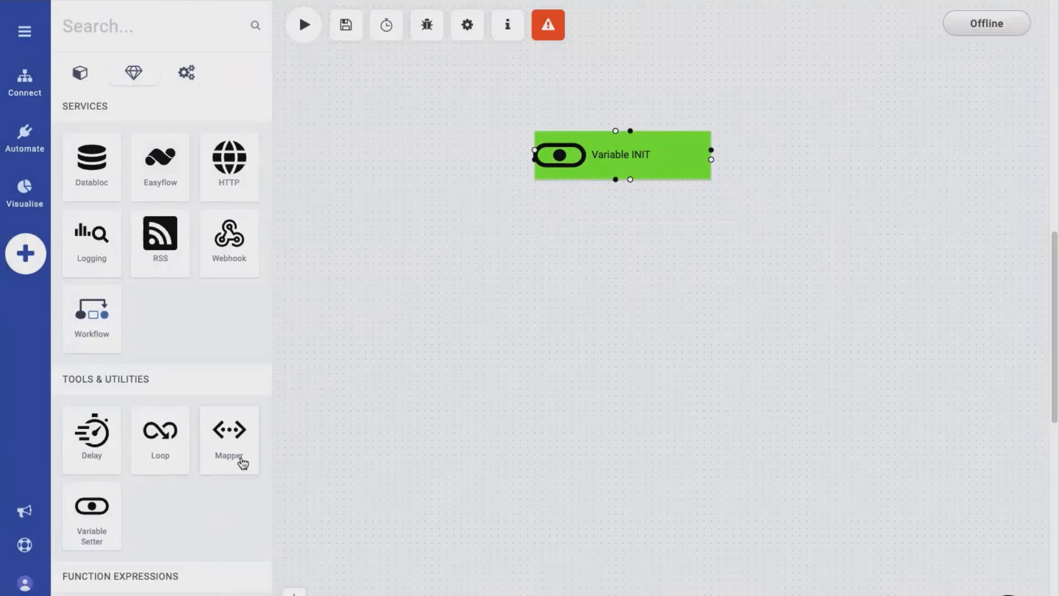
Step: Add a Loop operation below Variable INIT and connect Variable INIT to it
left_click_drag(160, 453, 596, 247)
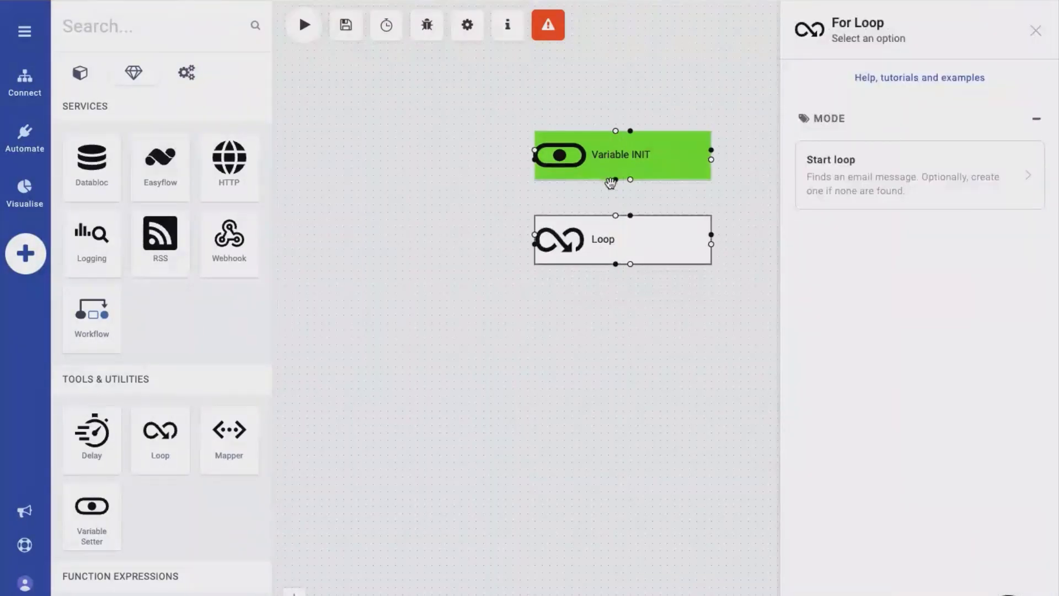
left_click_drag(615, 179, 618, 236)
left_click(618, 236)
Step: Configure the loop in Start loop mode with an index length of 10 and name it Loop - Build array
left_click(862, 171)
double_click(871, 159)
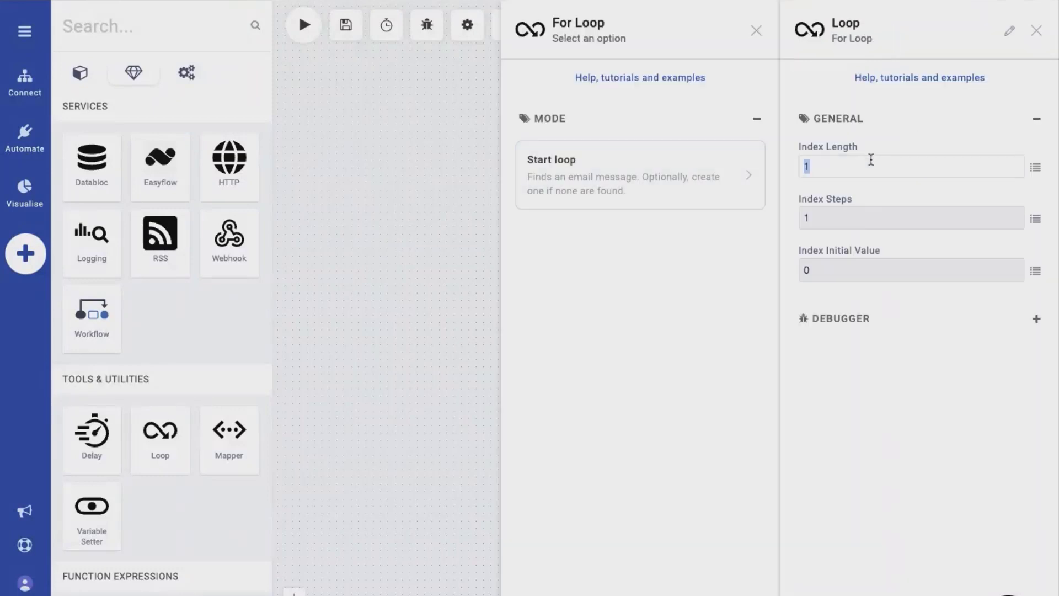
type("0")
left_click(924, 21)
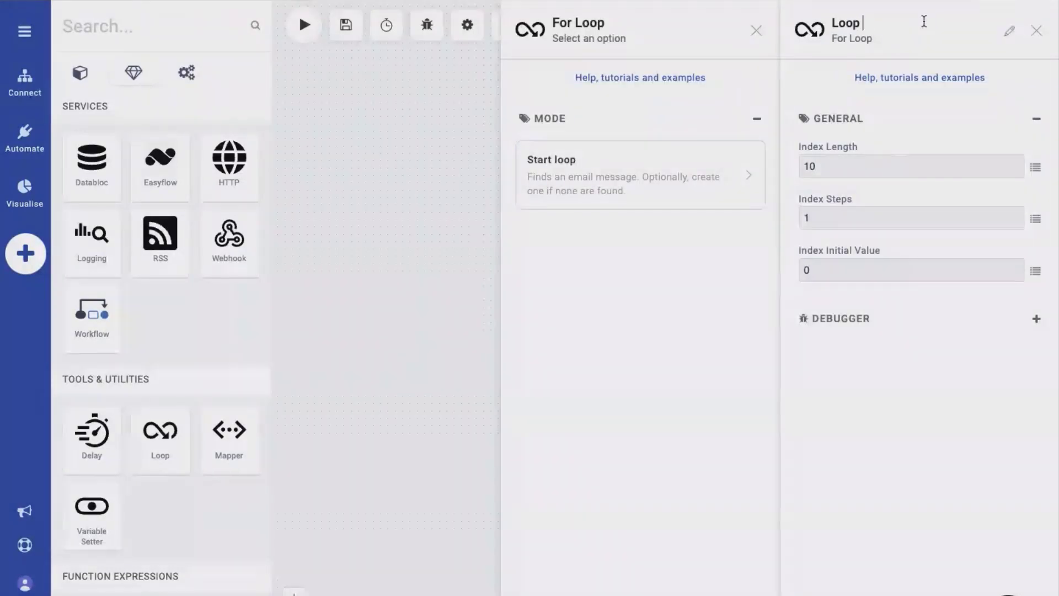
type("- Build array")
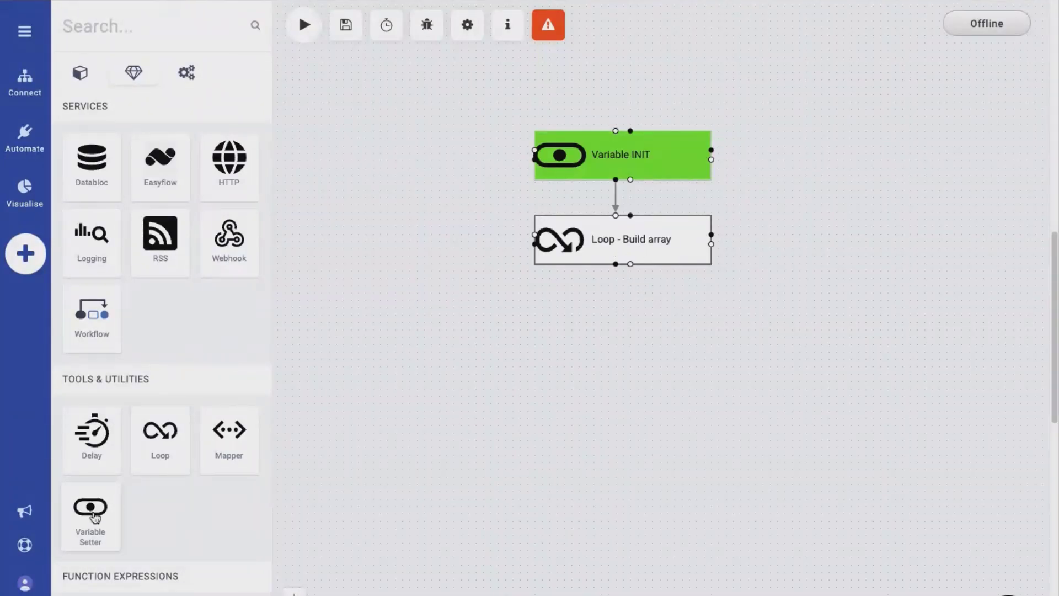
Step: Add a Variable Setter named Variable BUILDING below the loop and connect the loop to it
left_click_drag(95, 515, 593, 334)
left_click_drag(616, 263, 616, 306)
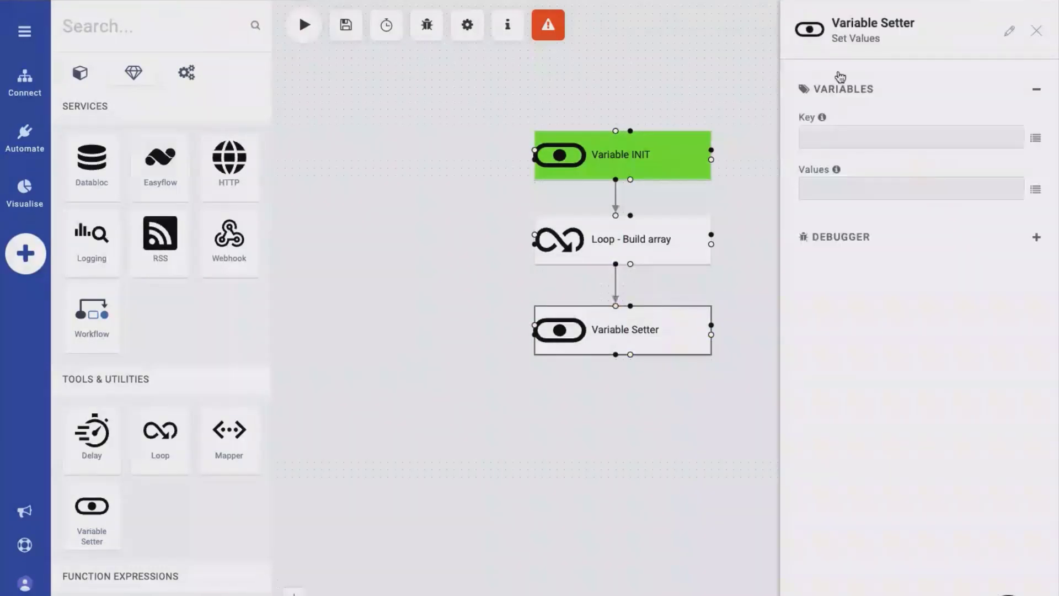
double_click(893, 22)
type("BUIL")
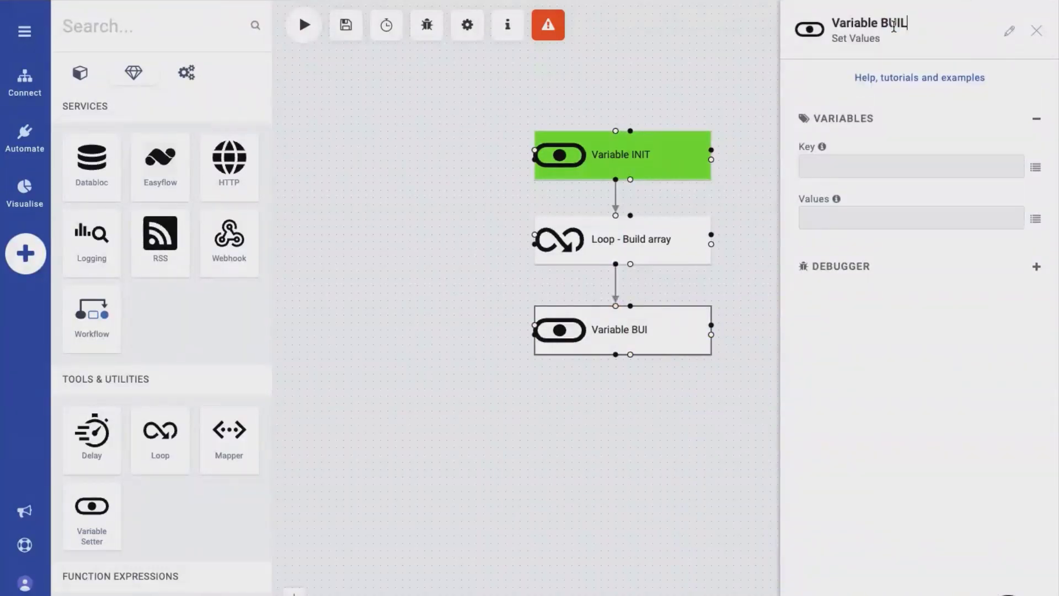
type("DING")
Step: Set the keys of Variable BUILDING to var_loop, var_simple_array and var_complex_array
left_click(1033, 169)
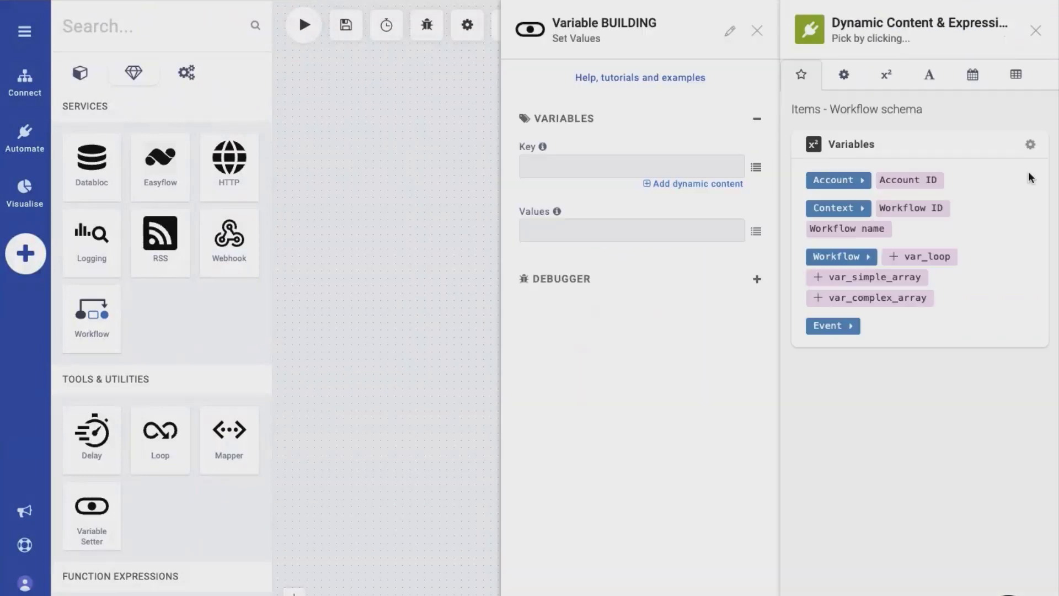
left_click(894, 258)
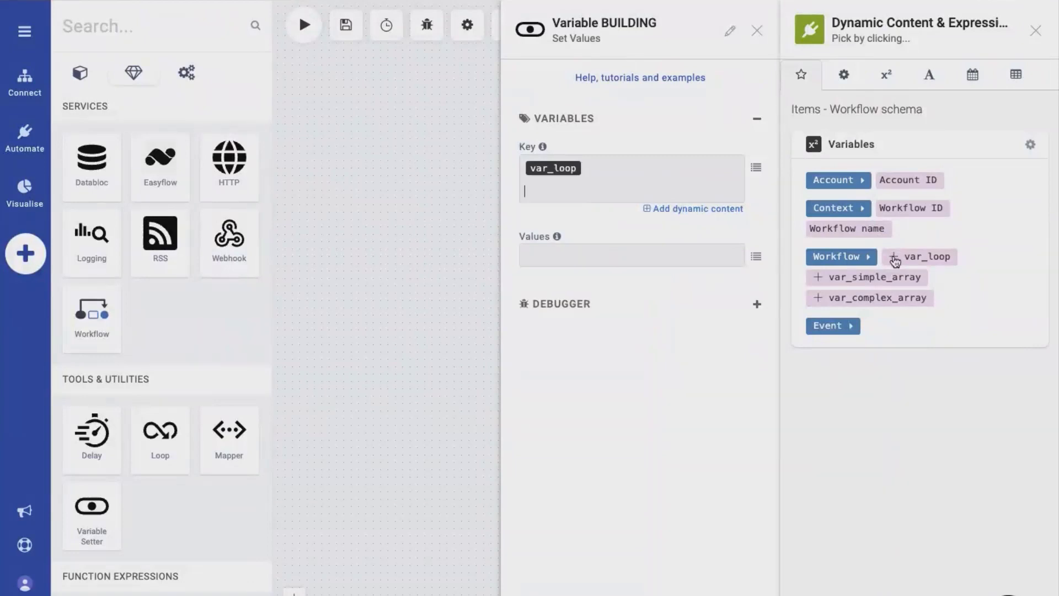
left_click(815, 278)
left_click(816, 298)
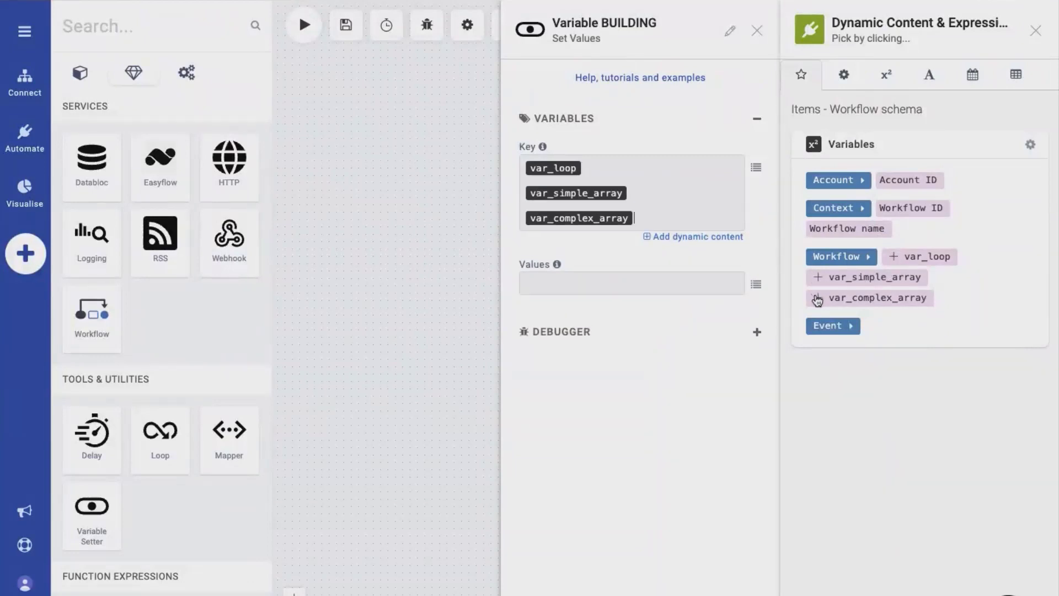
Step: Set the first value of Variable BUILDING to the expression var_loop + 1
left_click(643, 284)
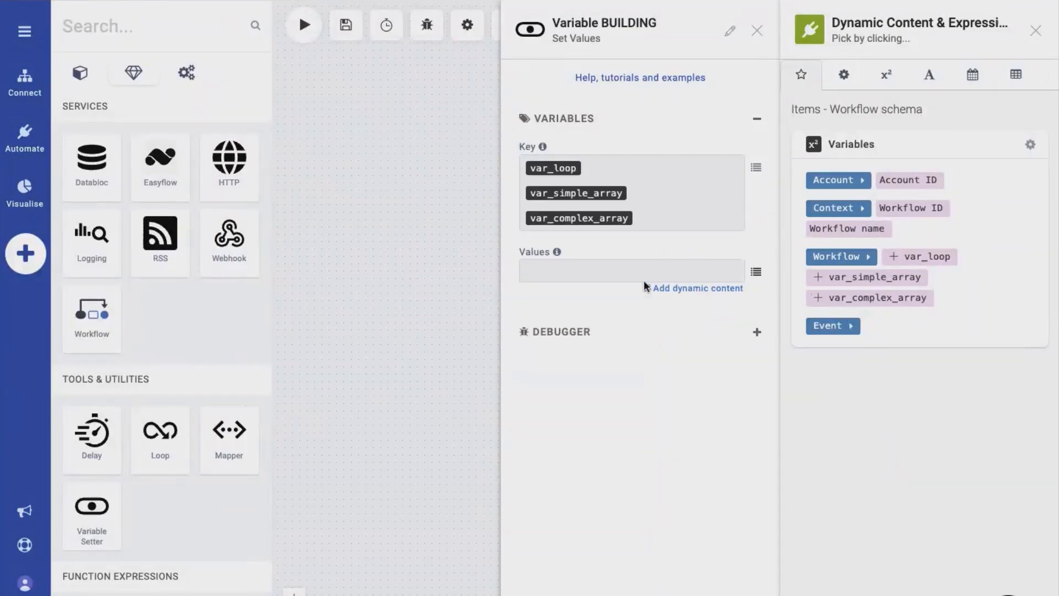
left_click(920, 261)
left_click(882, 74)
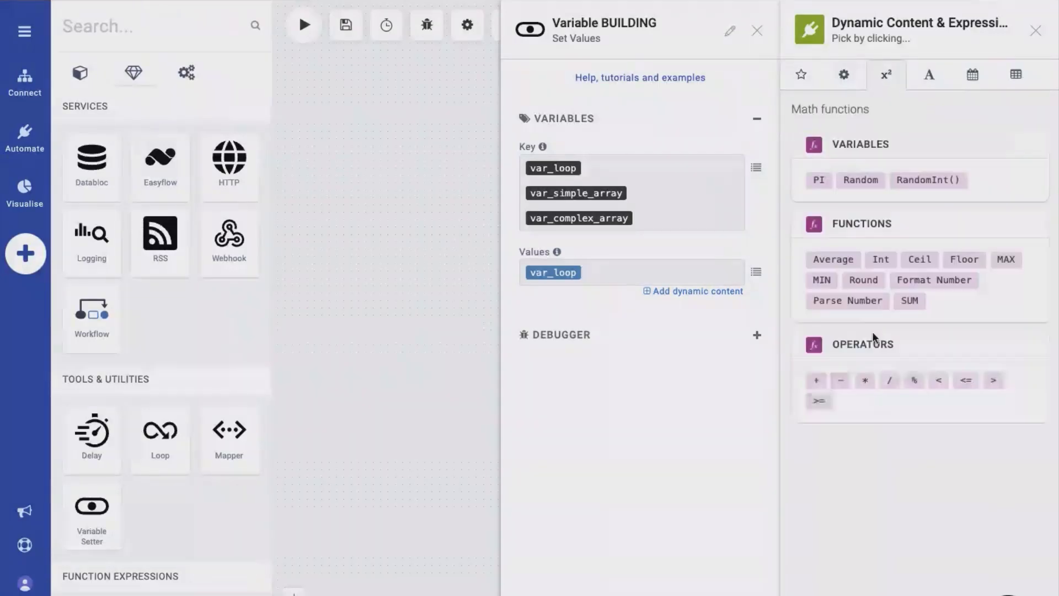
left_click(816, 381)
type("1")
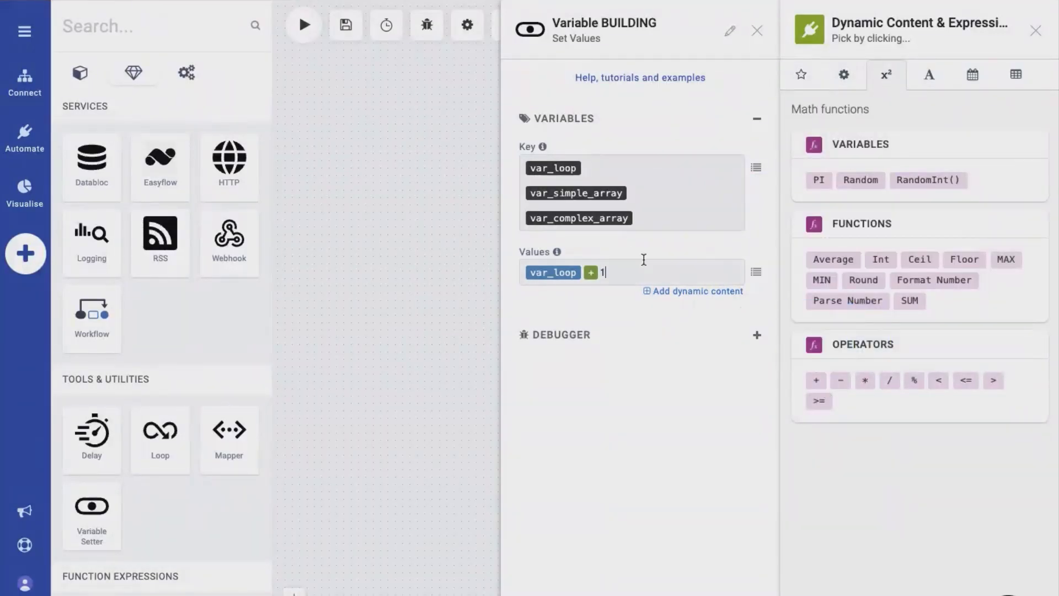
Step: Enter add(var_simple_array, randomInt()) as the second value of Variable BUILDING and start a new line below it
key("Return")
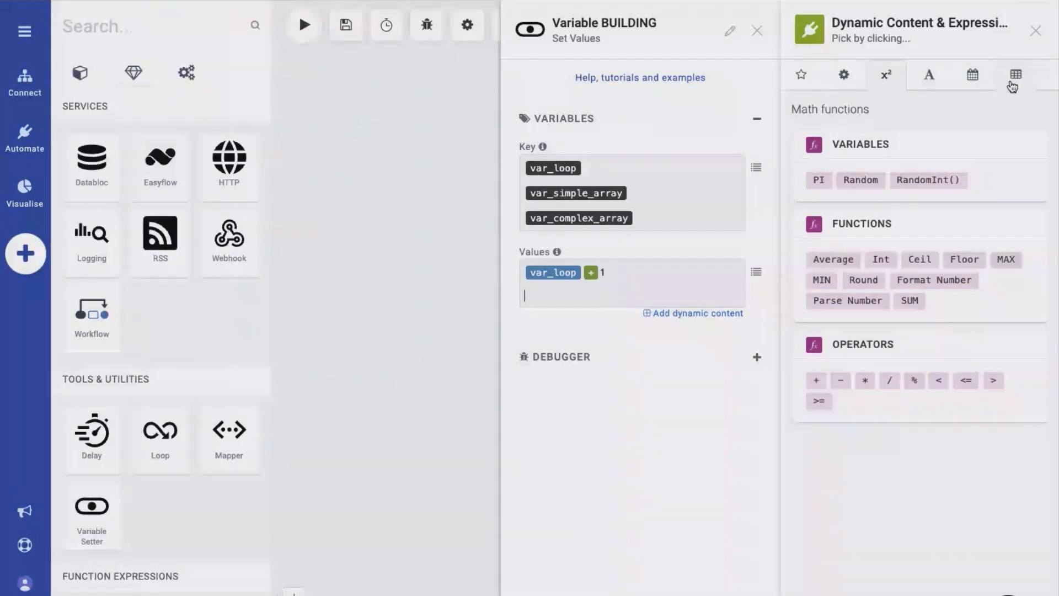
left_click(1014, 76)
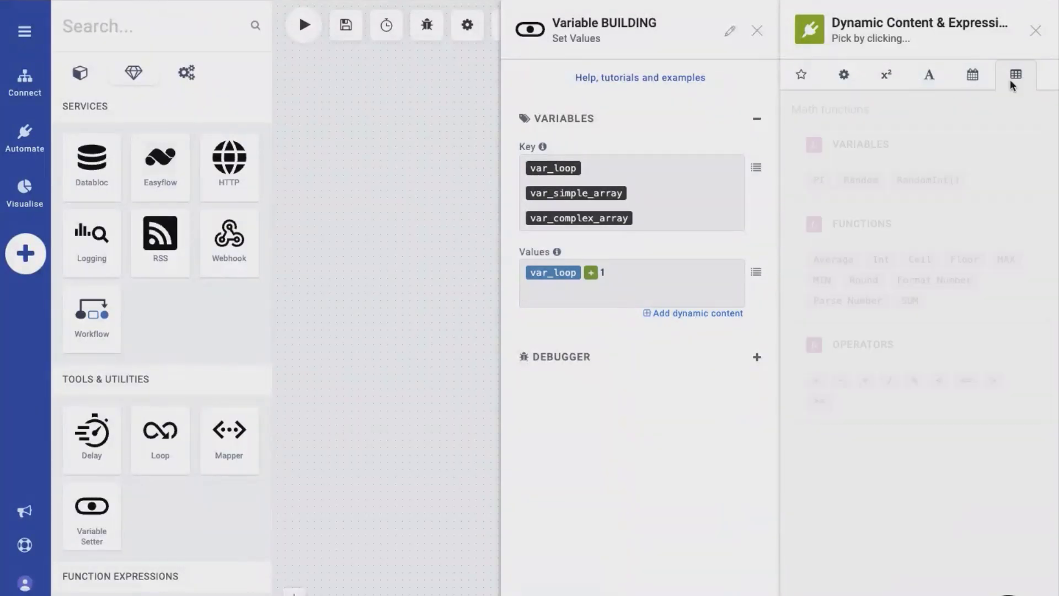
left_click(986, 221)
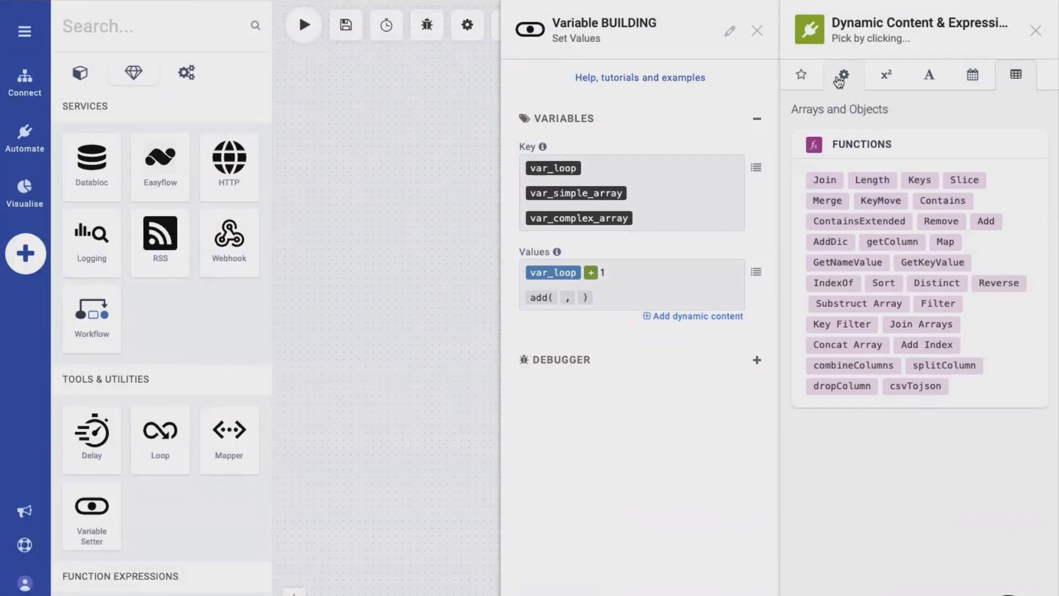
left_click(842, 77)
left_click(803, 76)
left_click(885, 281)
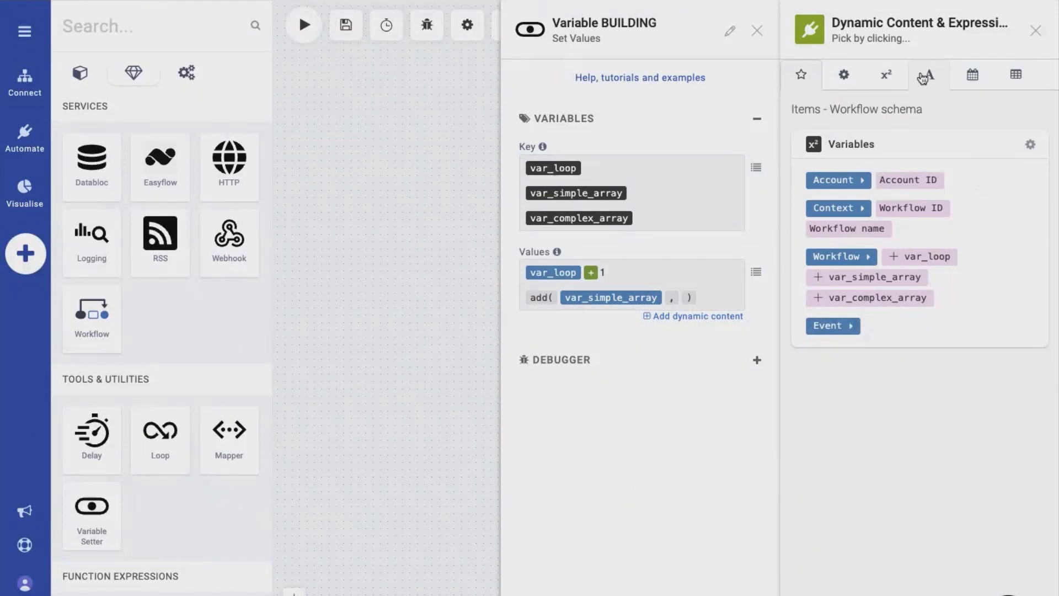
left_click(885, 76)
left_click(897, 181)
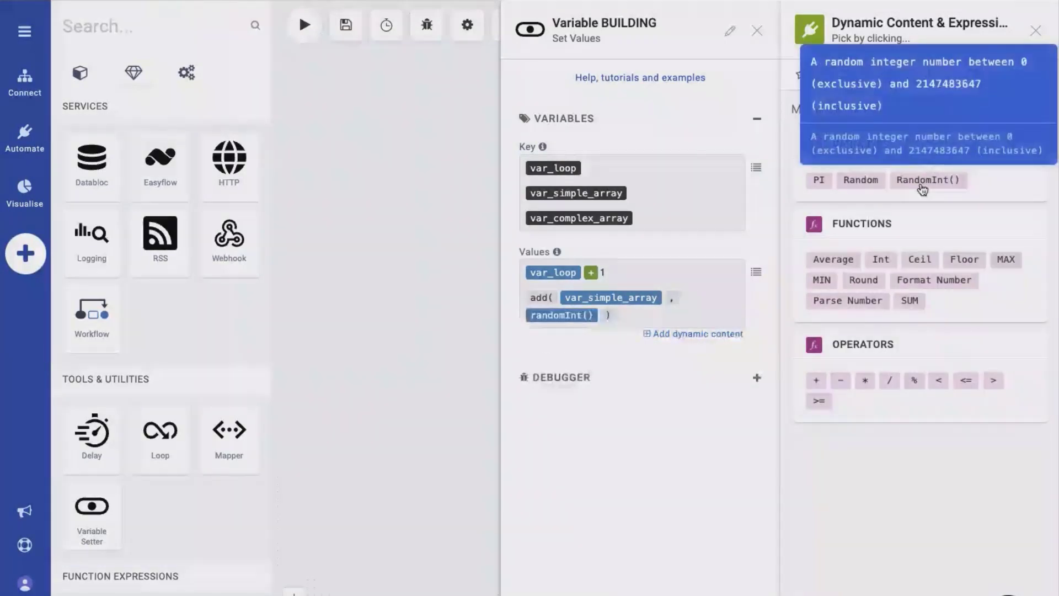
left_click(669, 310)
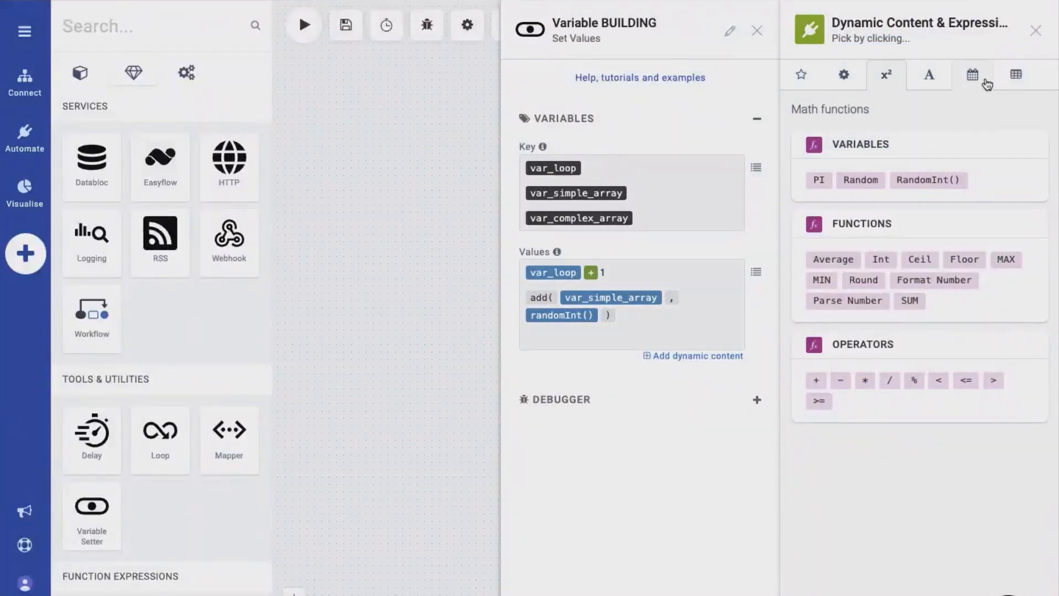
Step: Start the third value of Variable BUILDING with an add() array function whose first argument is var_complex_array
left_click(1015, 75)
left_click(985, 222)
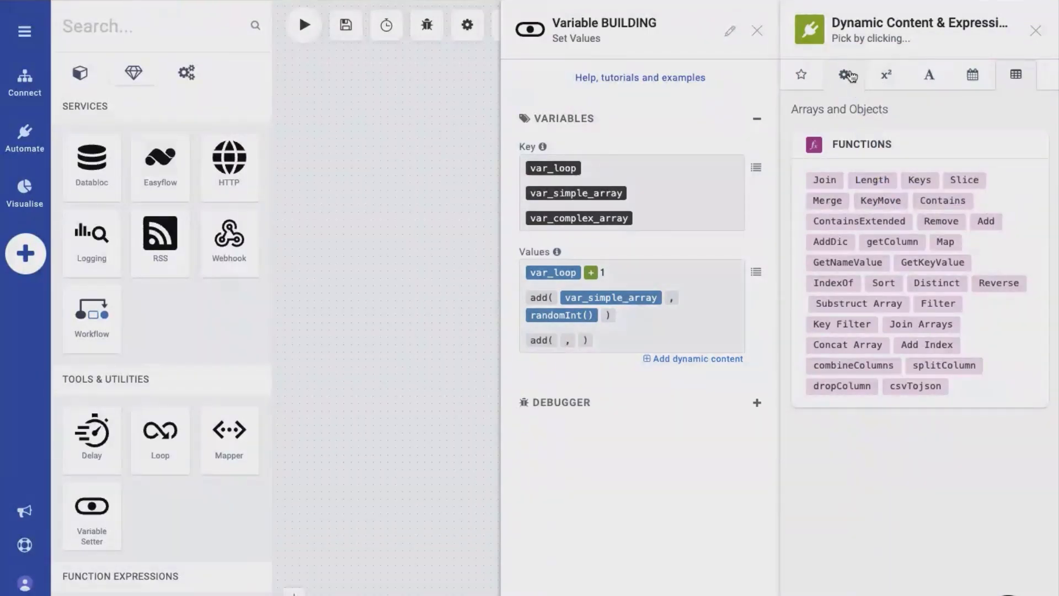
left_click(844, 75)
left_click(800, 74)
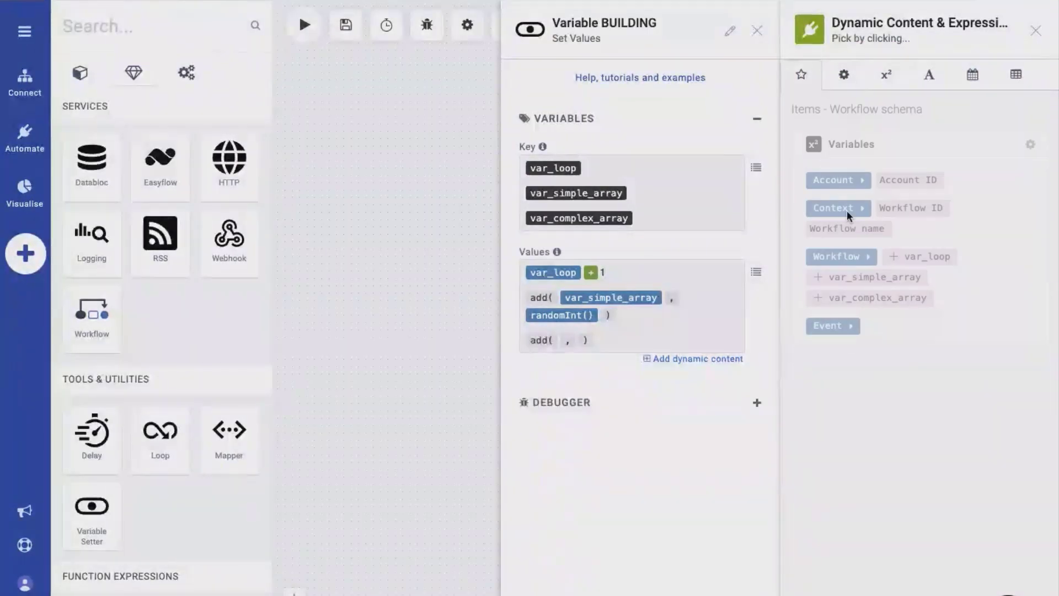
left_click(890, 298)
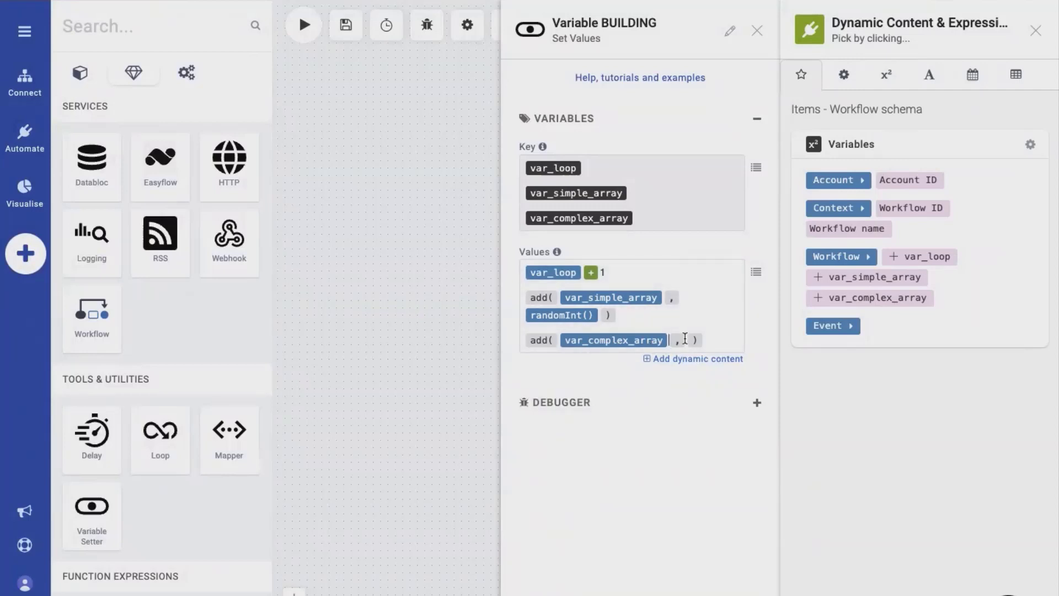
Step: Enter the object {'index': '', 'uuid': '', 'random': ''} as the second argument of the var_complex_array add() function
type("[]")
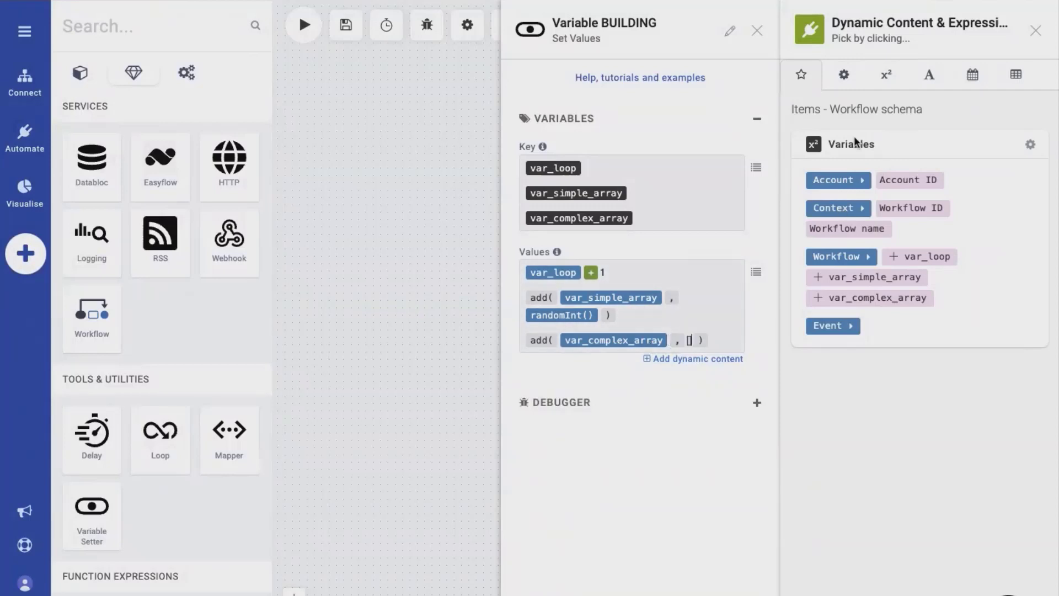
key("BackSpace")
key("BackSpace")
type("{}")
type("\"")
type("index")
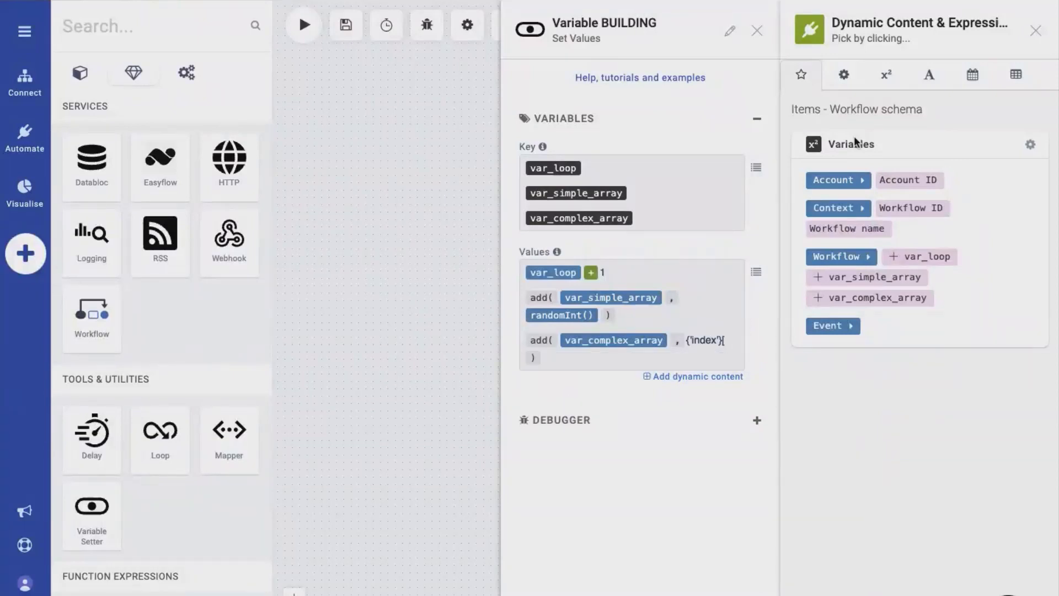
type(", ")
type("'uuid")
type(": ")
type("'")
type("', 'random")
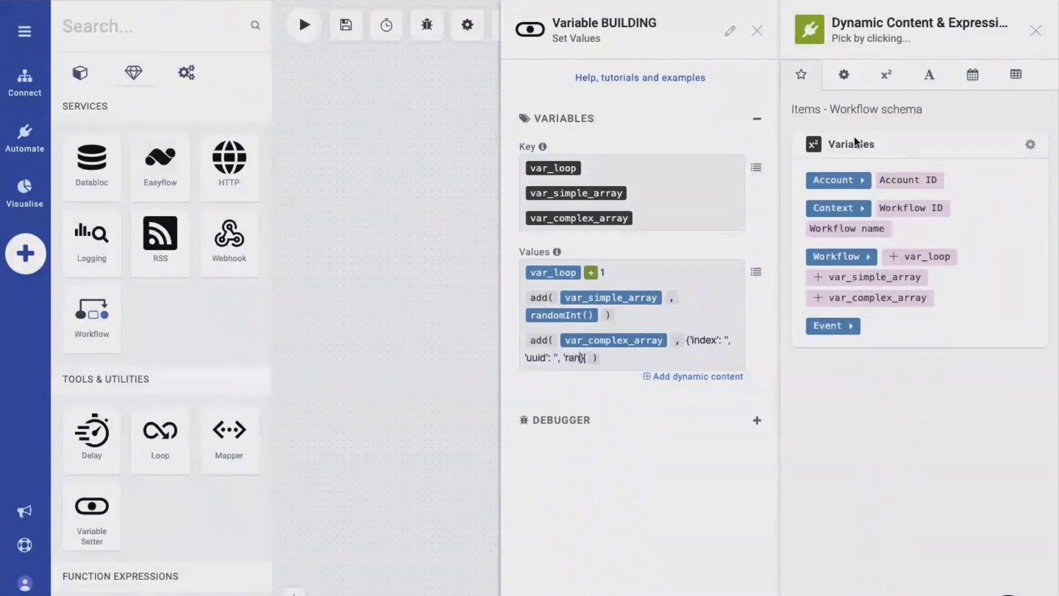
type("': ''")
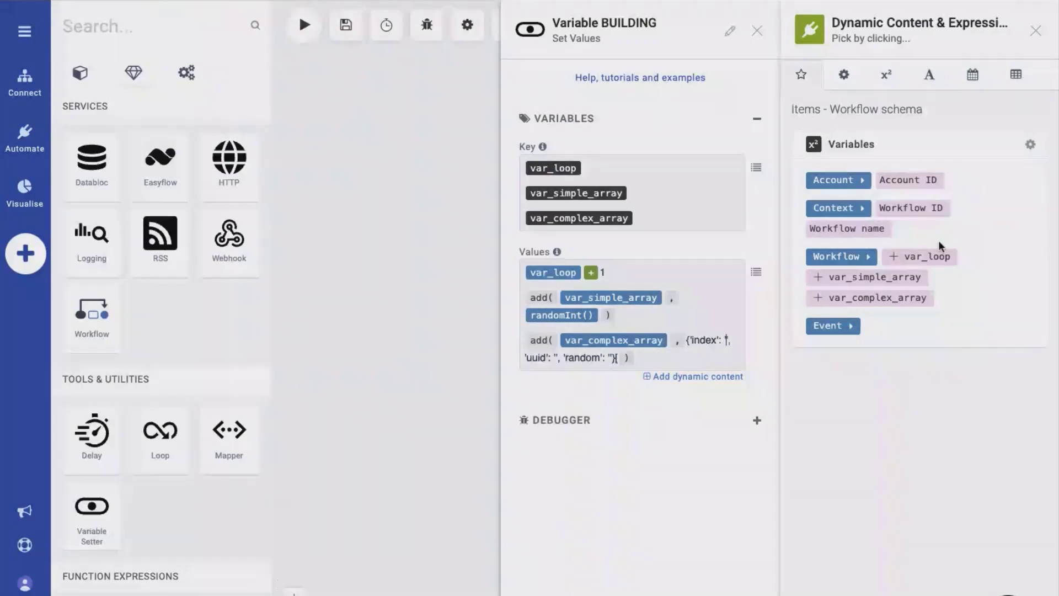
Step: Fill the object's index with var_loop, its uuid with uuid() and its random with randomInt()
left_click(924, 257)
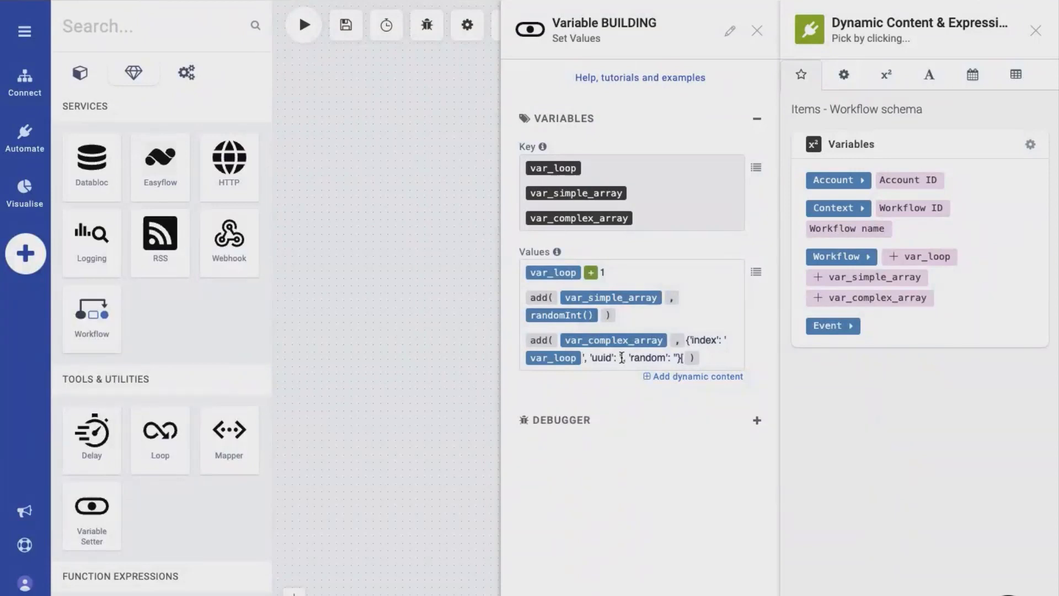
left_click(929, 75)
left_click(831, 184)
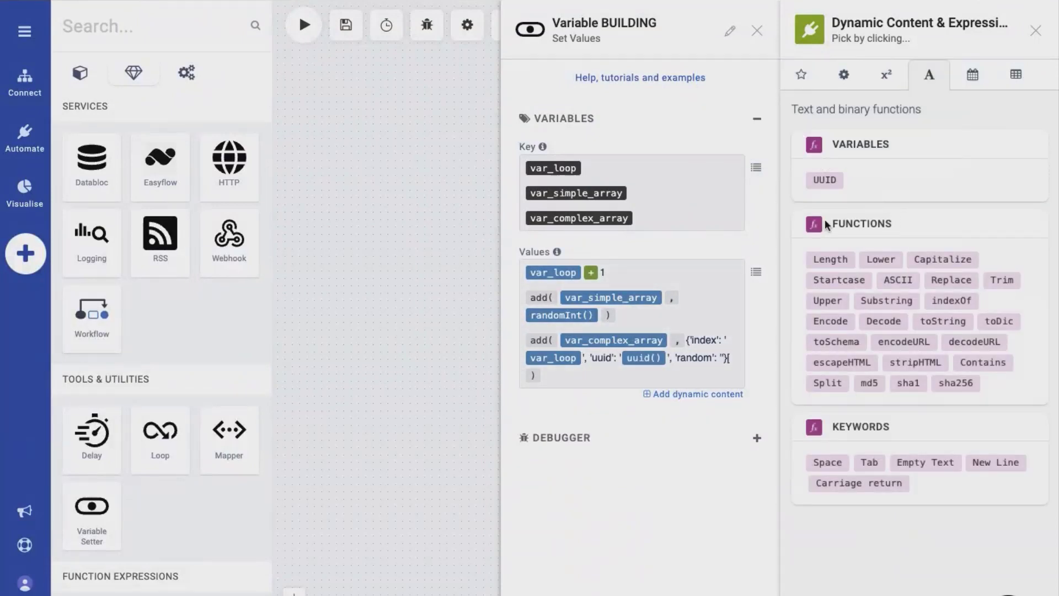
left_click(875, 80)
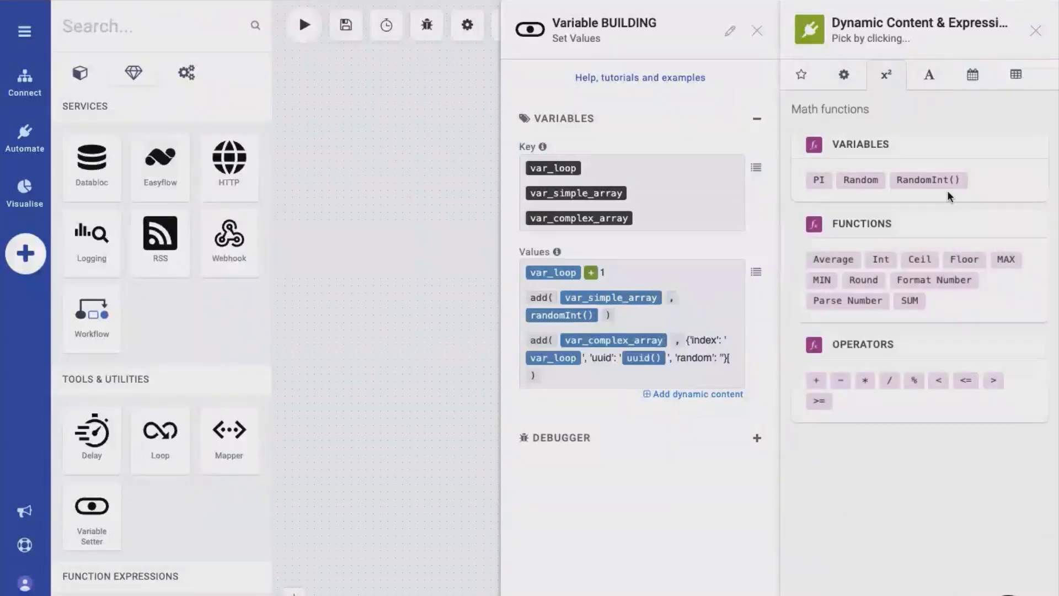
left_click(937, 182)
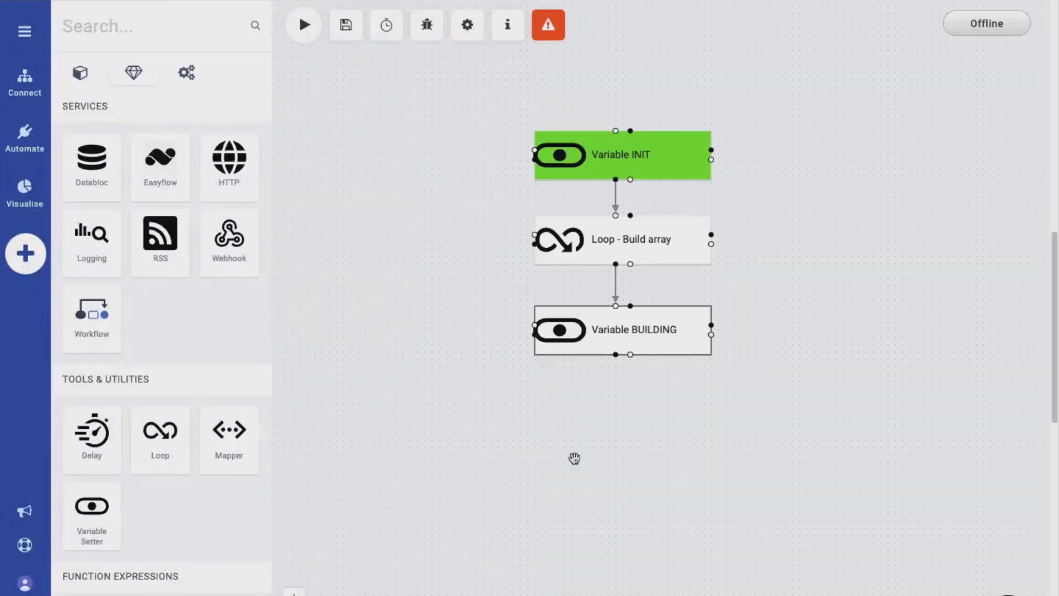
Step: Connect Variable BUILDING back to Loop - Build array, and add a Mapper below Variable BUILDING, connected from it
left_click(574, 458)
left_click_drag(533, 333, 534, 232)
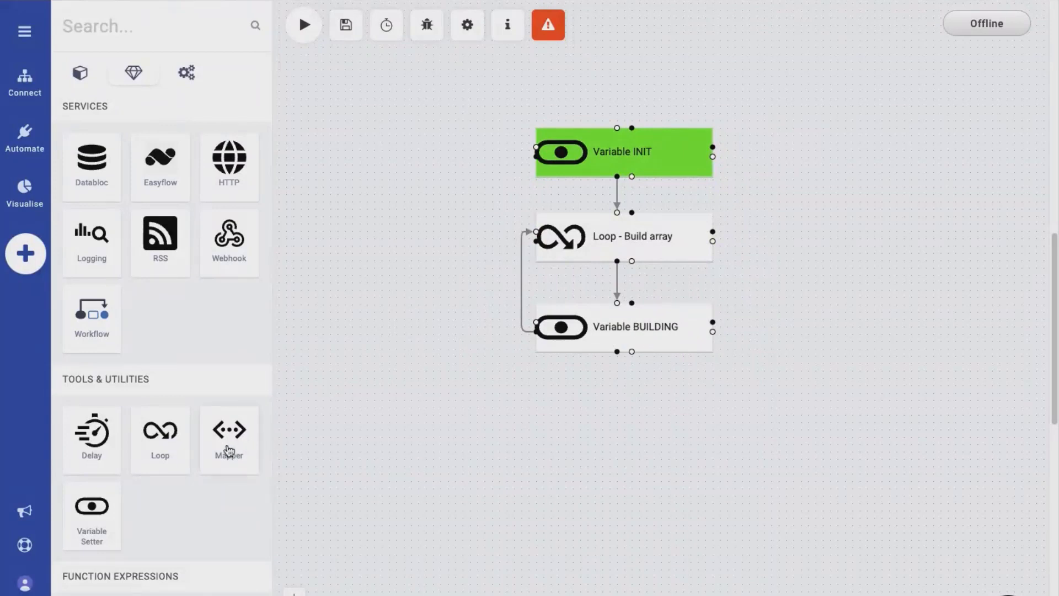
left_click_drag(218, 450, 596, 430)
left_click_drag(622, 351, 609, 414)
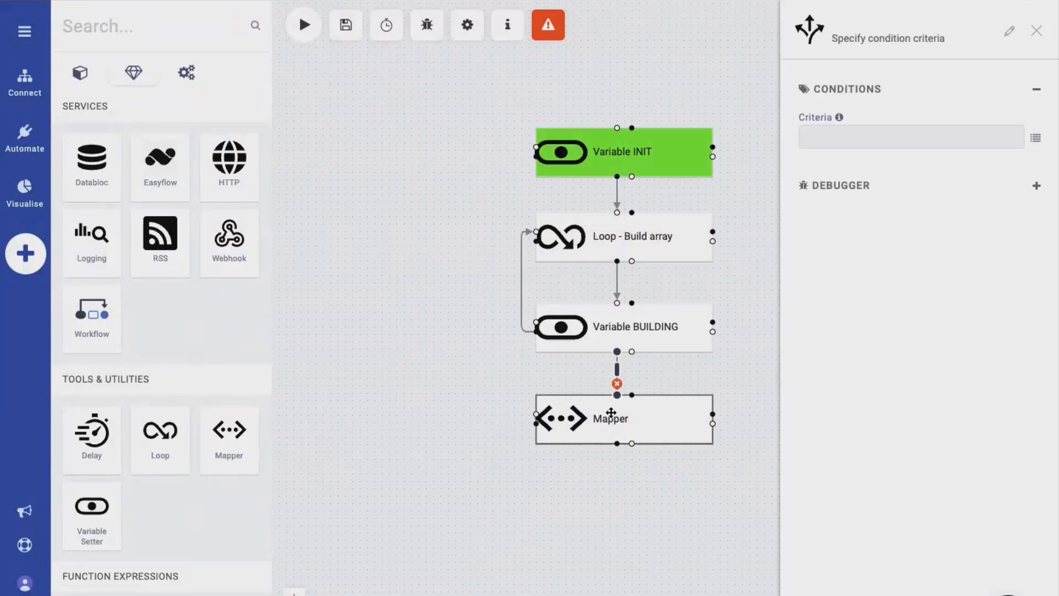
Step: Name the new Mapper "output - simple" and set its mapping items to var_simple_array
left_click(610, 413)
double_click(869, 23)
type("o")
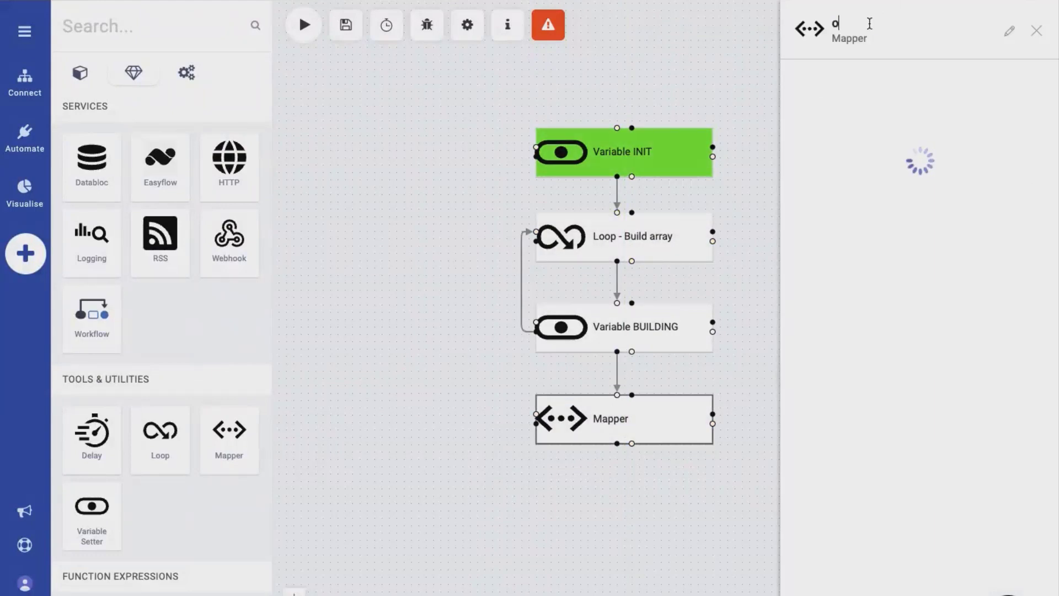
type("utput - simple")
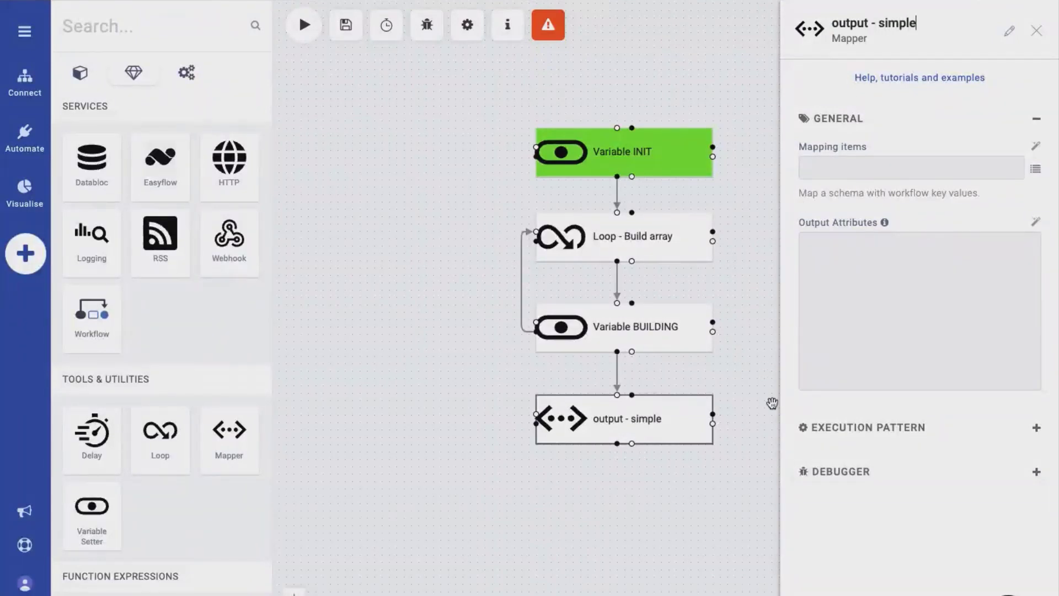
left_click(1035, 169)
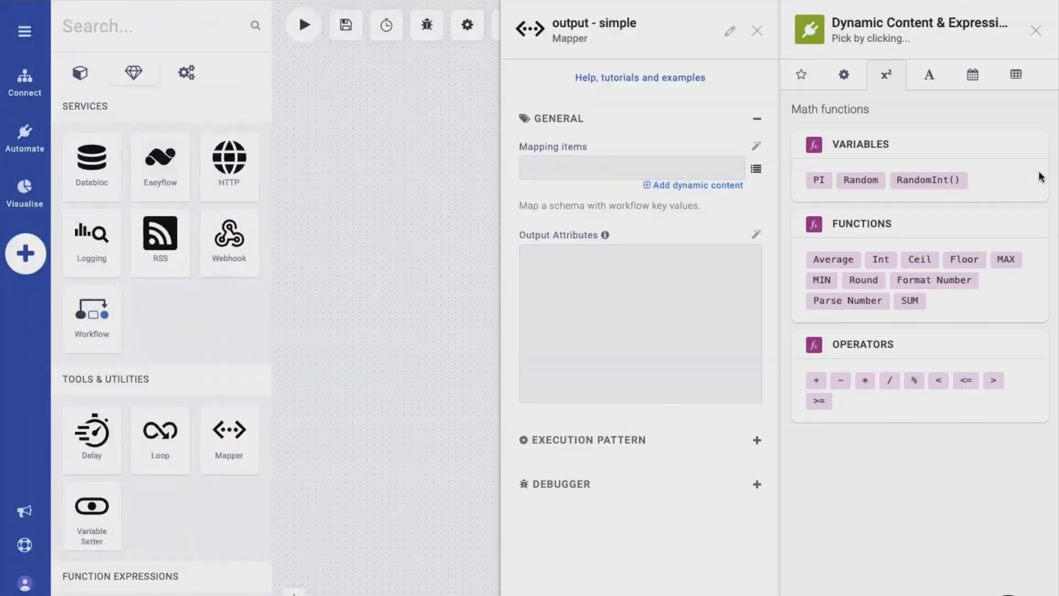
left_click(807, 82)
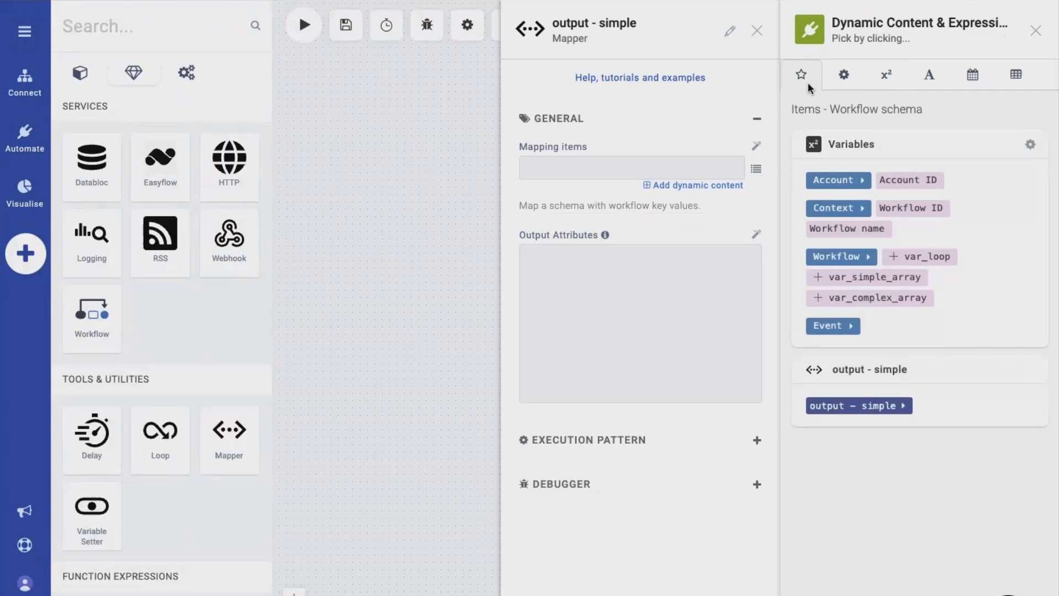
left_click(900, 279)
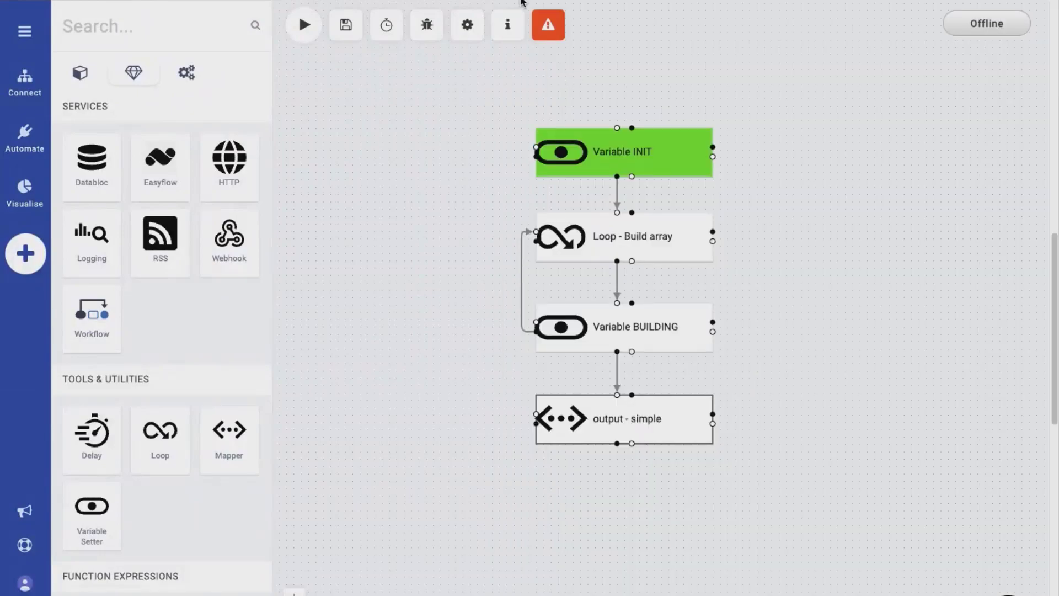
Step: Copy the workflow's webhook URL and run it in a new browser tab to inspect the simple array it returns
left_click(507, 28)
left_click(843, 259)
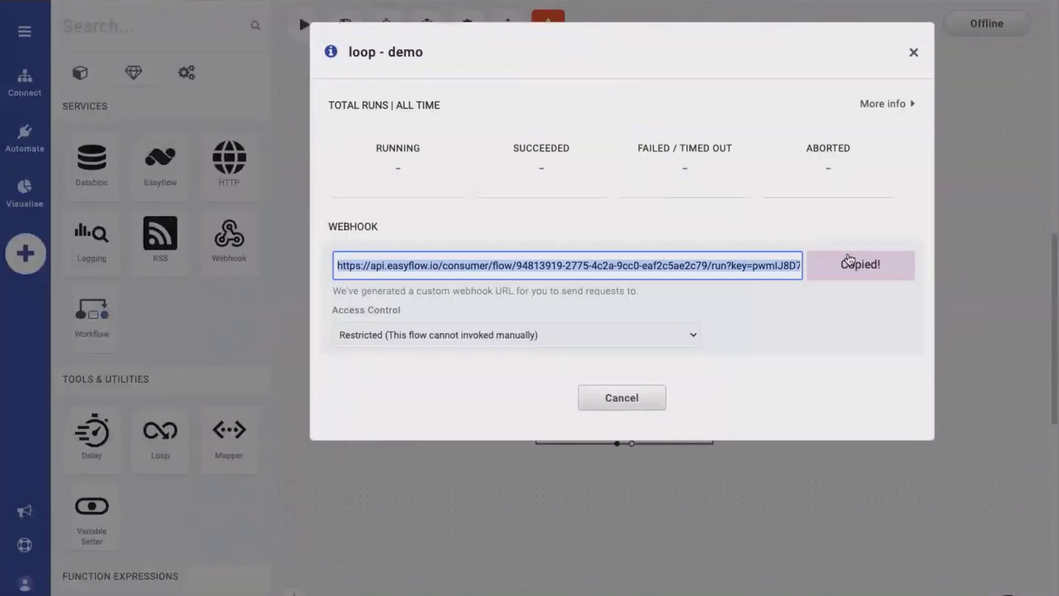
left_click(912, 51)
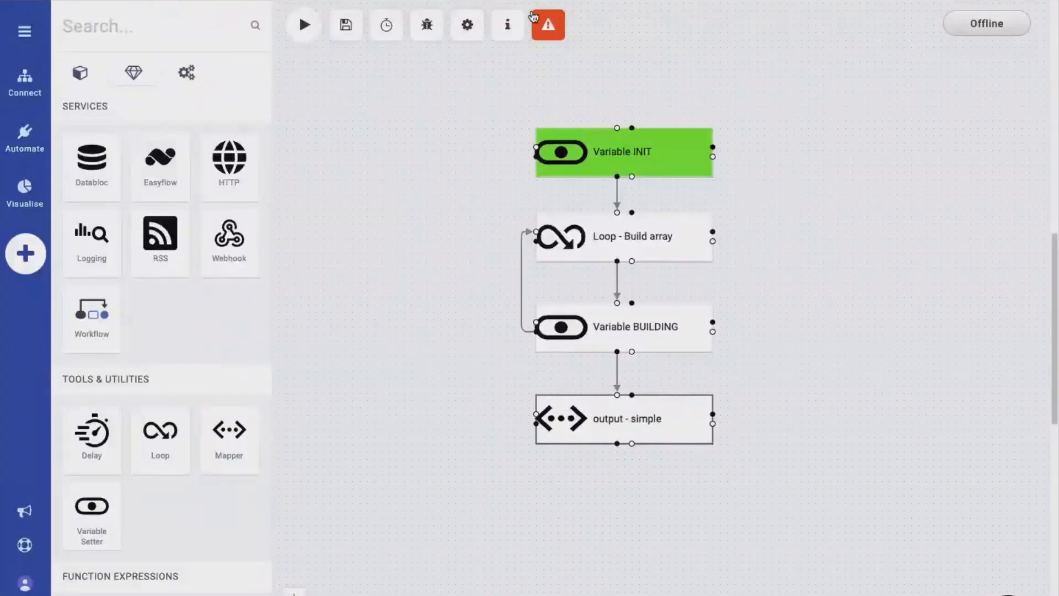
key("super+t")
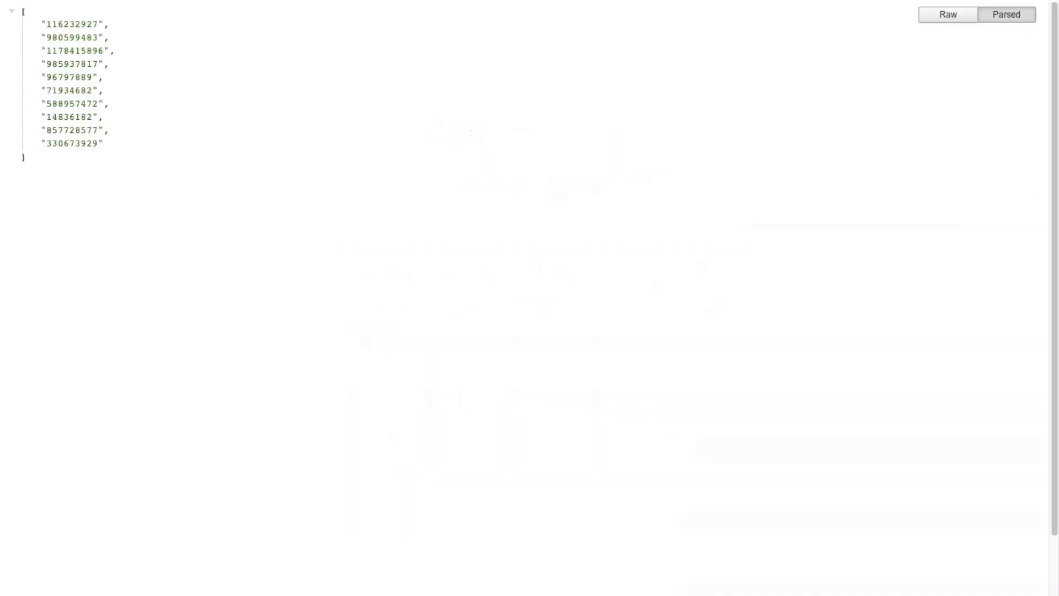
left_click_drag(22, 11, 99, 158)
left_click(151, 194)
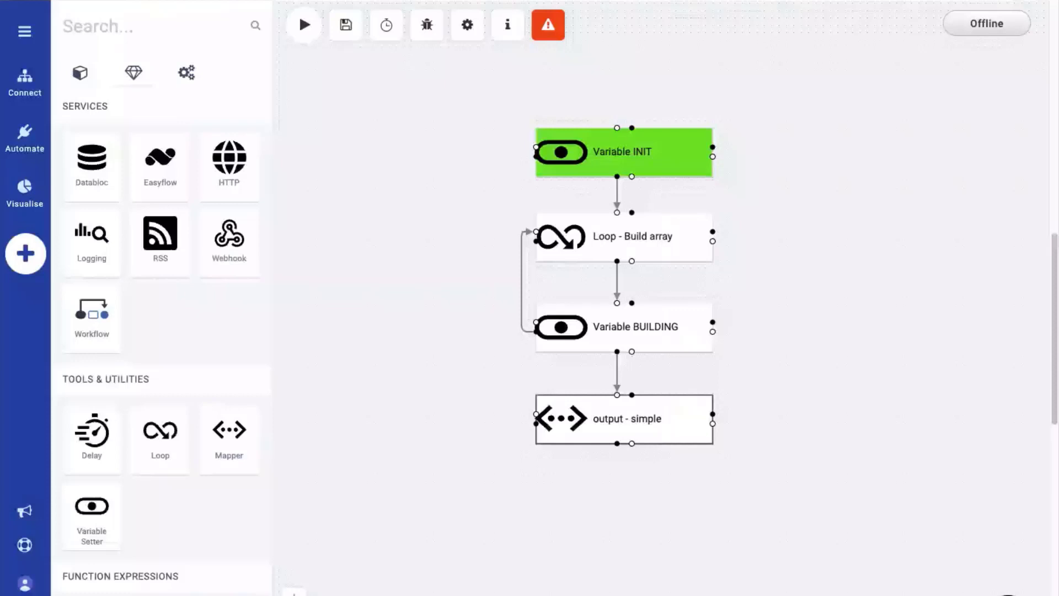
Step: Add a second Mapper connected below output - simple and name it "output - complex"
left_click(577, 491)
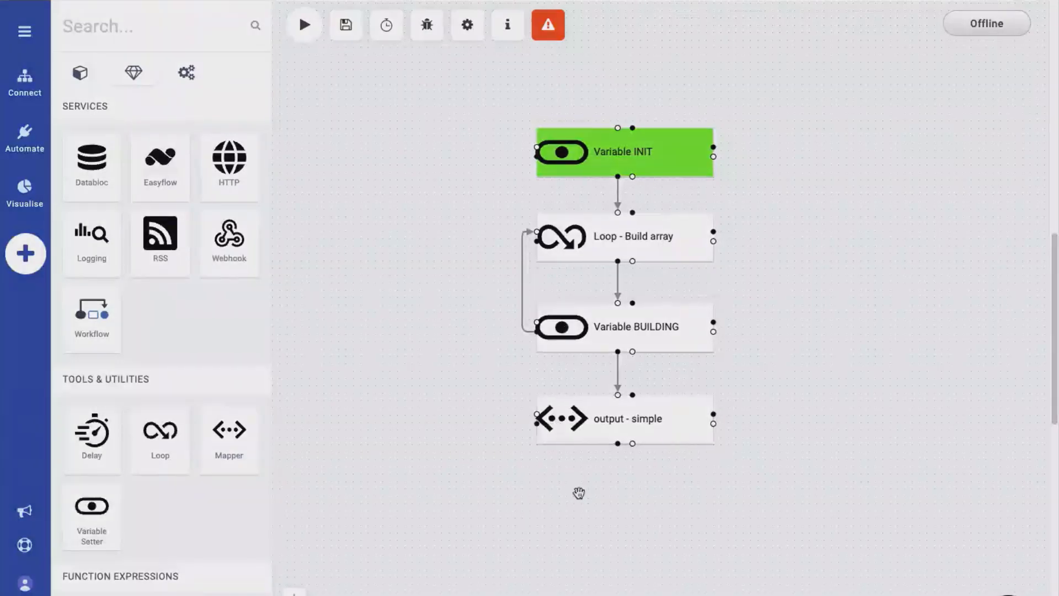
left_click_drag(234, 444, 596, 517)
left_click_drag(617, 443, 618, 484)
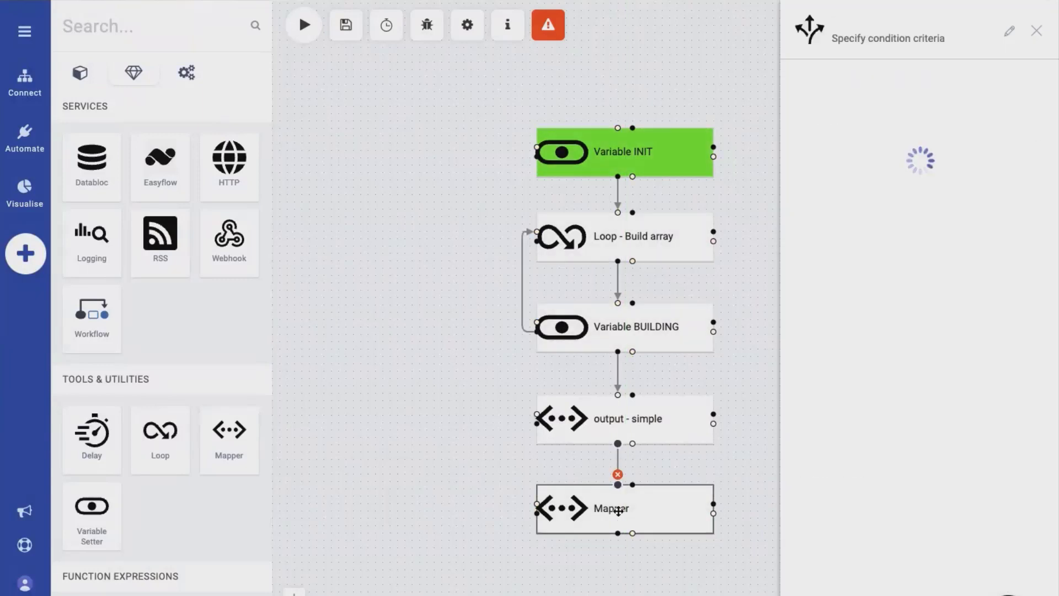
double_click(870, 25)
type("o")
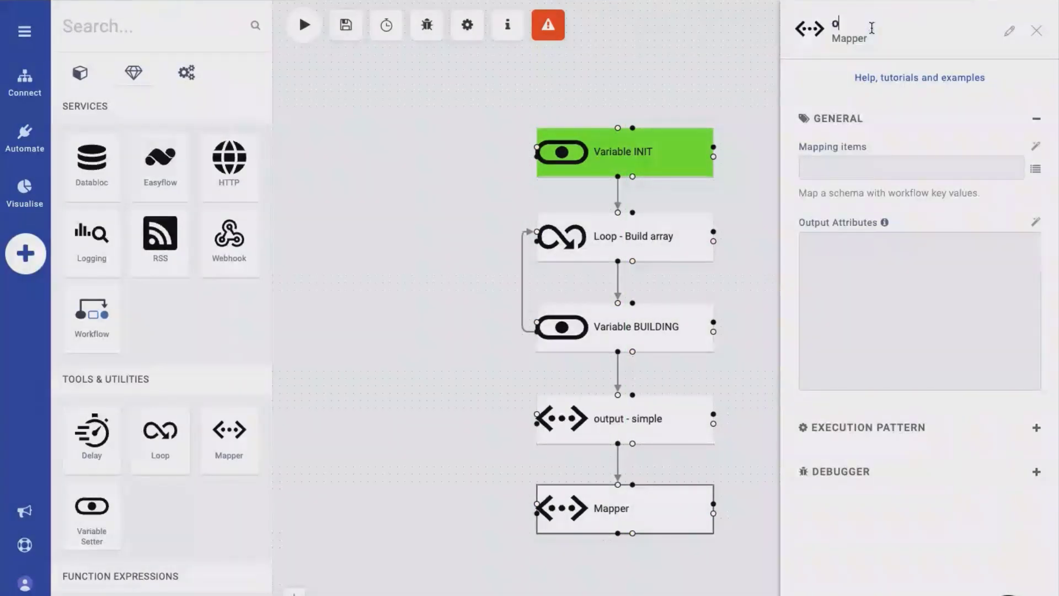
type("utput - complex")
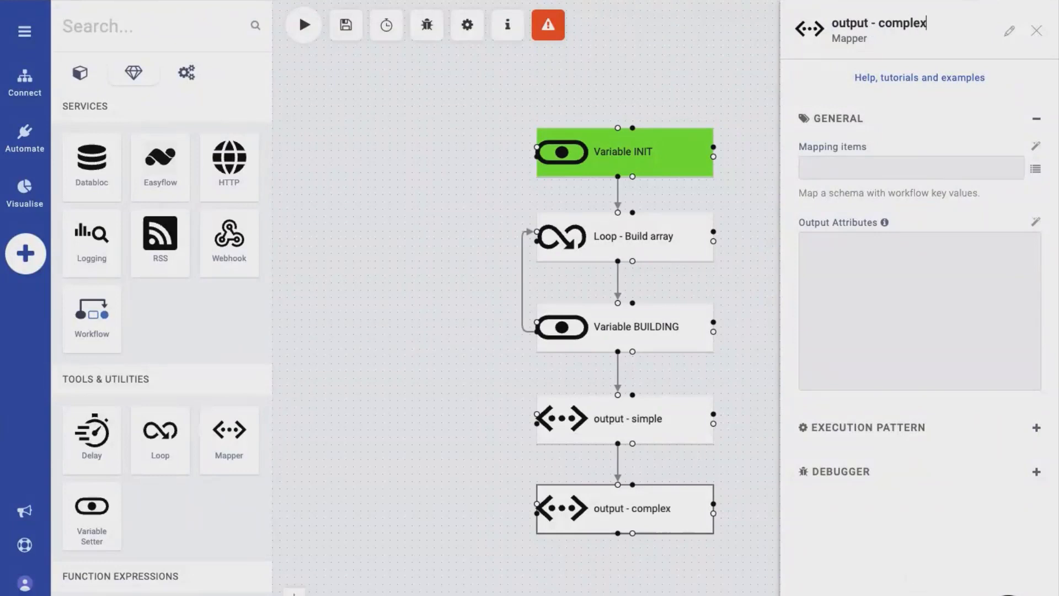
Step: Set the mapping items of output - complex to var_complex_array and inspect the complex array returned by the workflow
left_click(934, 167)
left_click(1035, 168)
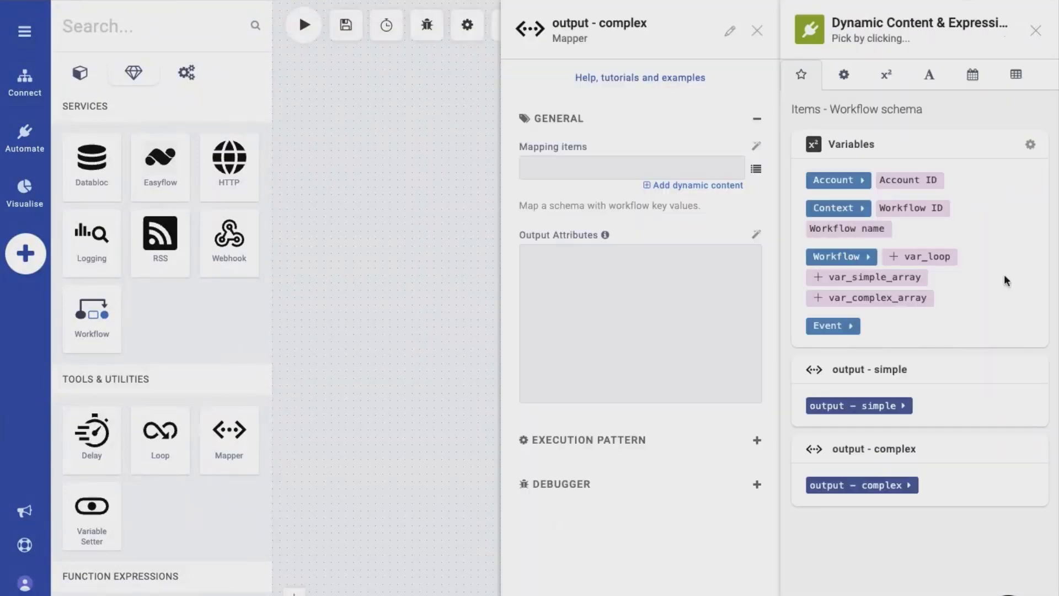
left_click(882, 485)
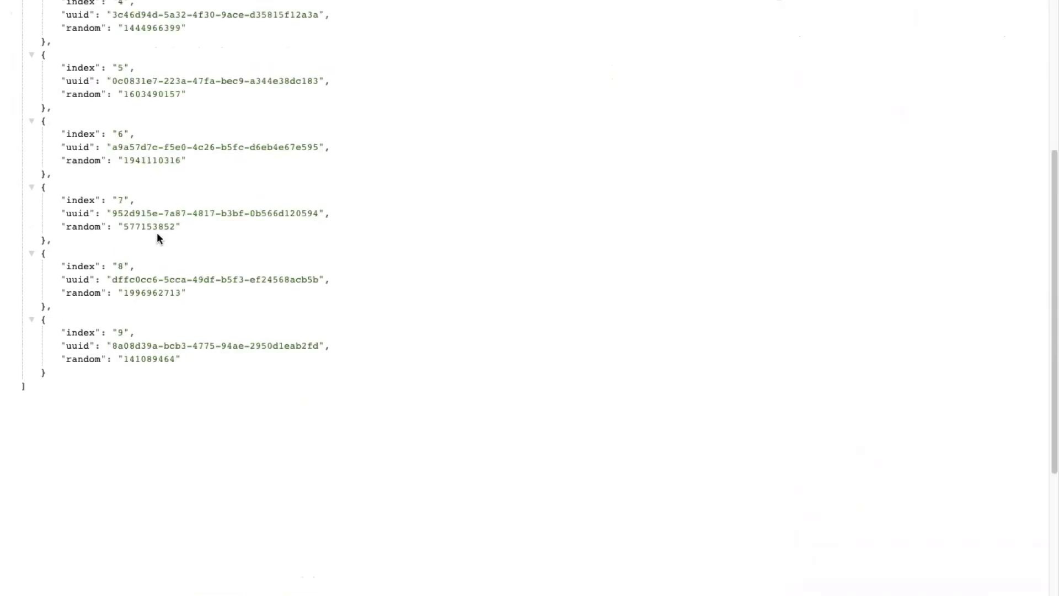
scroll(156, 236, "up", 15)
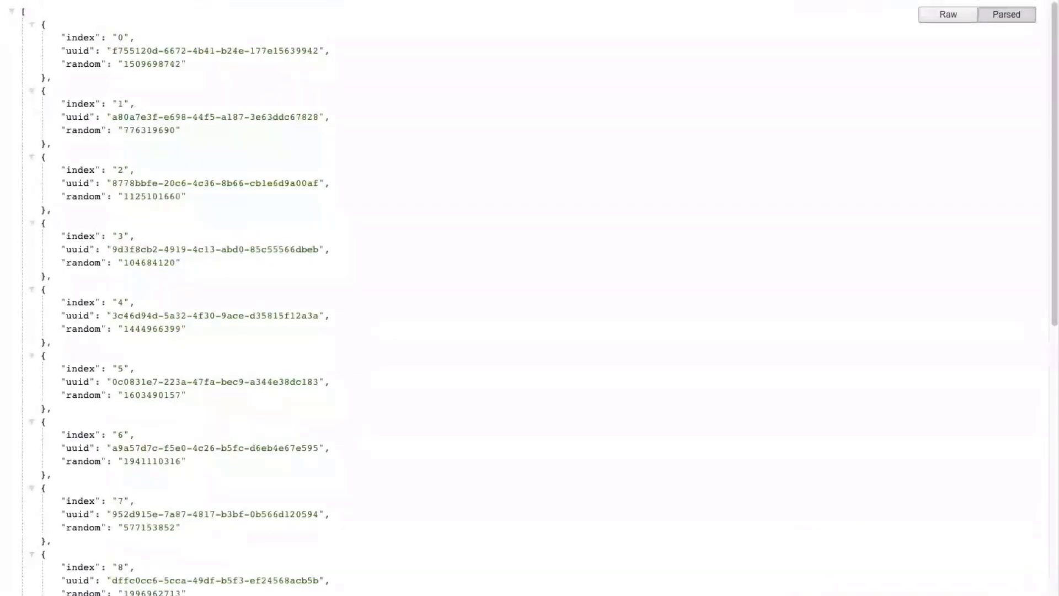